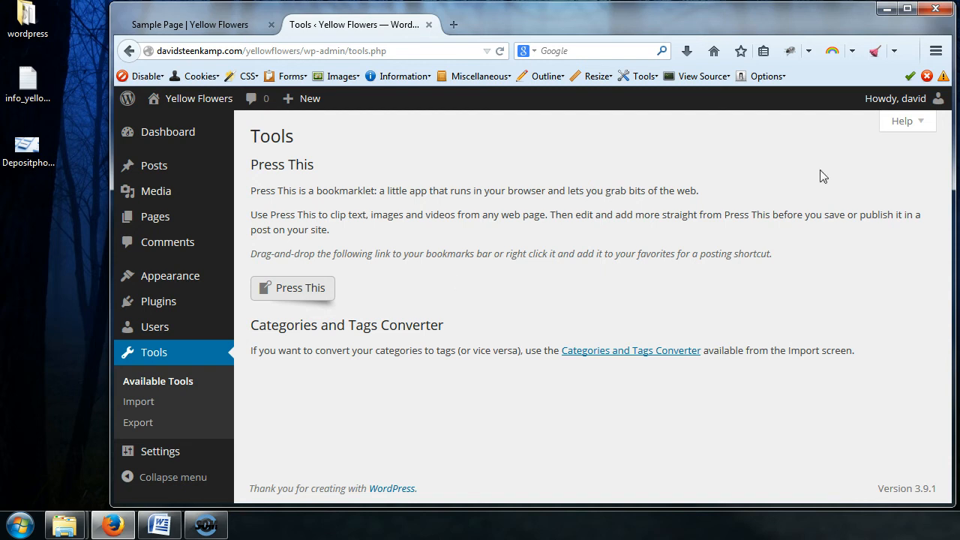
Open and close the Help panel on the Tools page
left_click(904, 123)
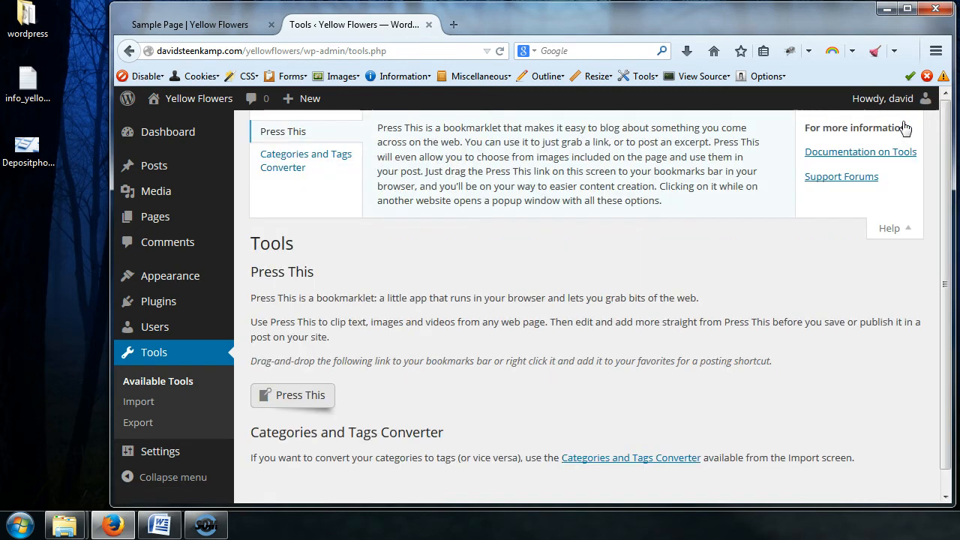
left_click(896, 236)
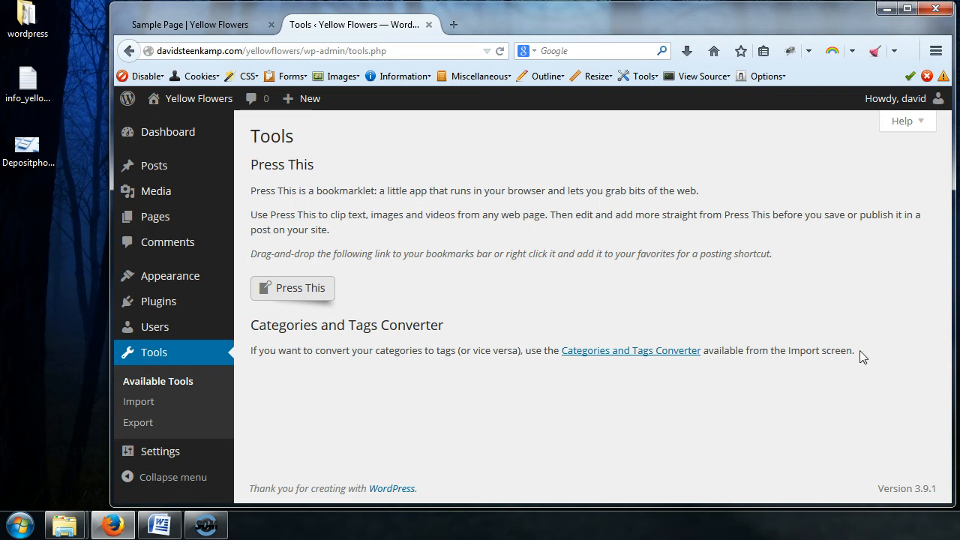
left_click_drag(862, 356, 821, 358)
left_click(820, 374)
Open the Import page and scroll through the list of available importers
left_click(144, 406)
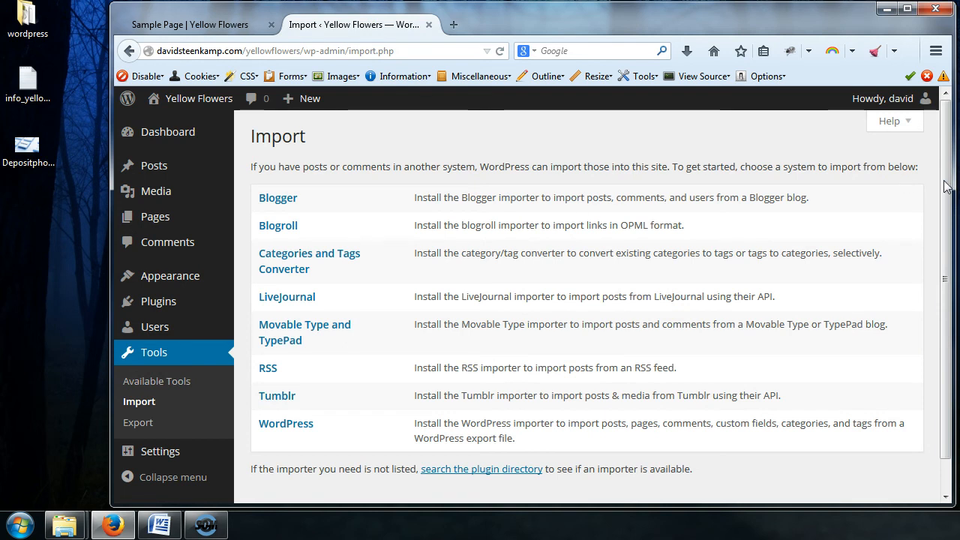
mouse_move(946, 182)
left_mouse_down()
mouse_move(945, 224)
mouse_move(948, 167)
left_mouse_up()
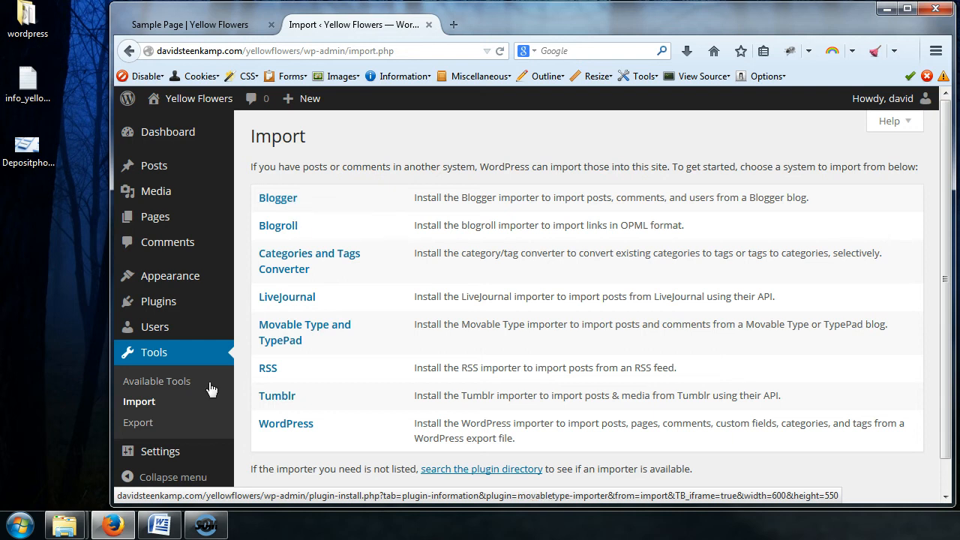
Open the Export page and download an export file of all content, saving it to disk
left_click(142, 428)
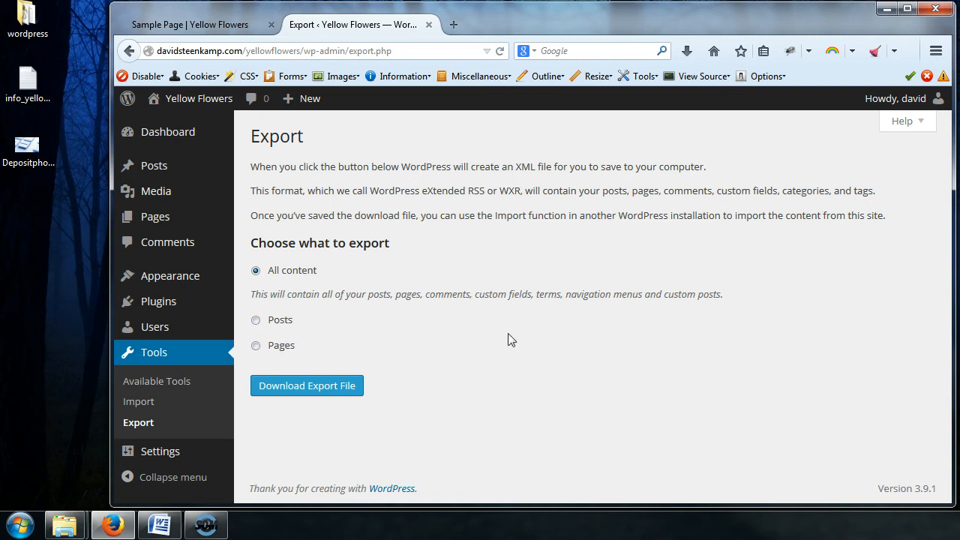
left_click(322, 389)
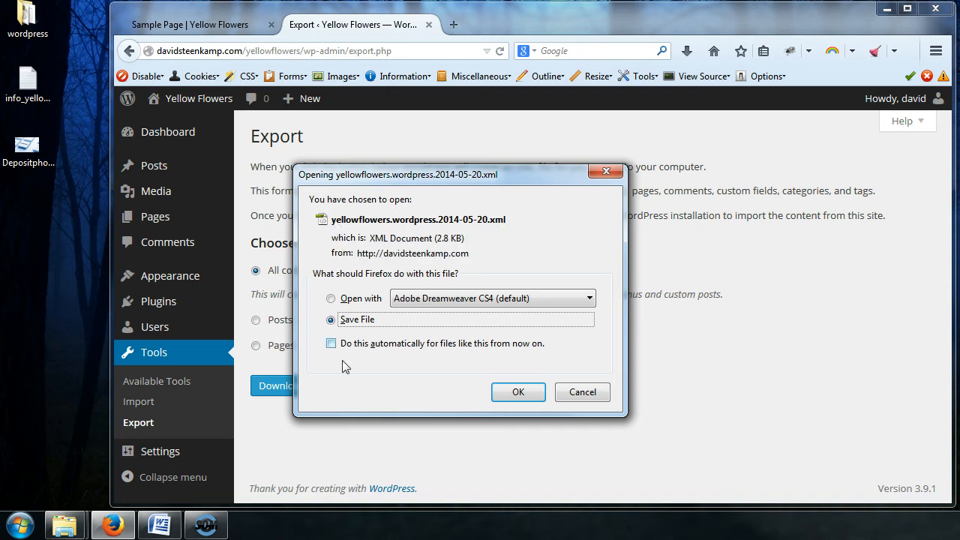
left_click(514, 393)
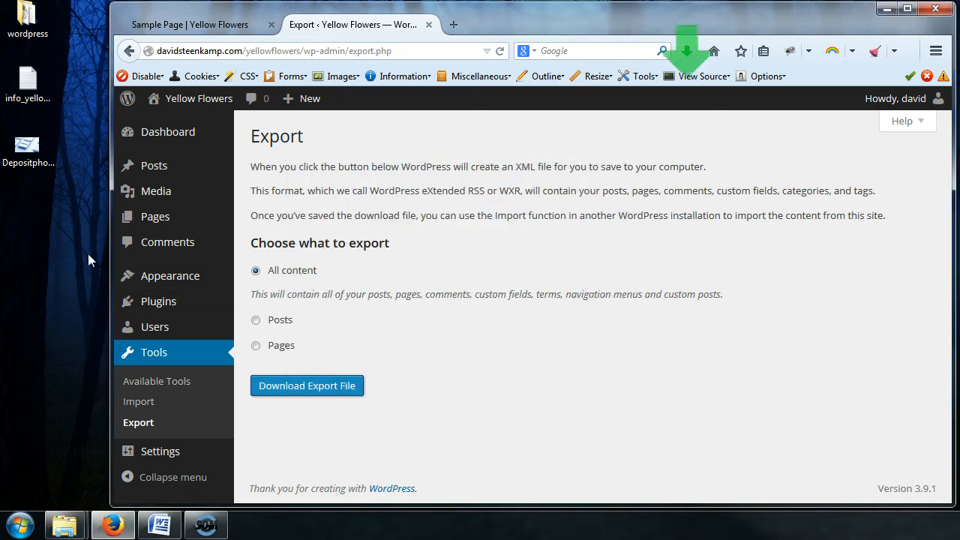
Delete the Depositphotos image file from the desktop
left_click(28, 147)
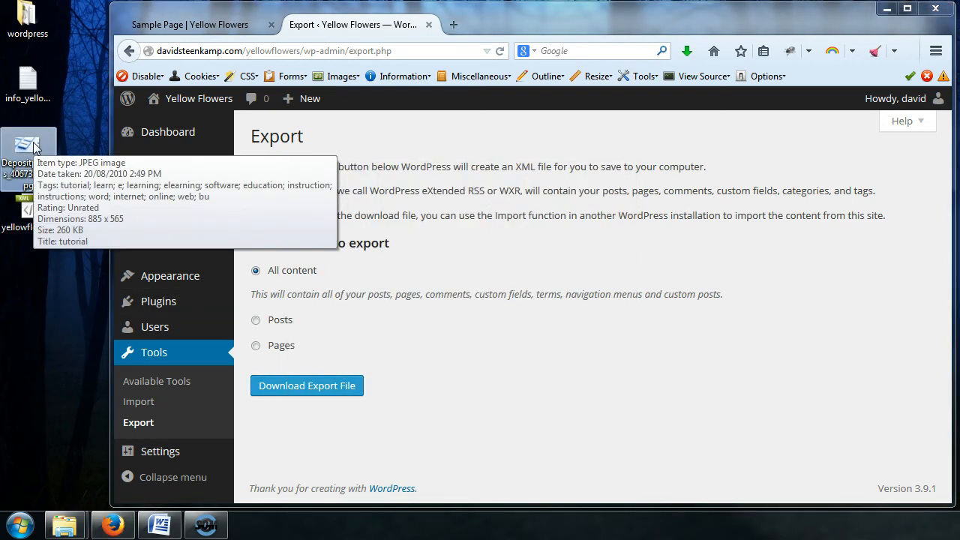
key("Delete")
key("Return")
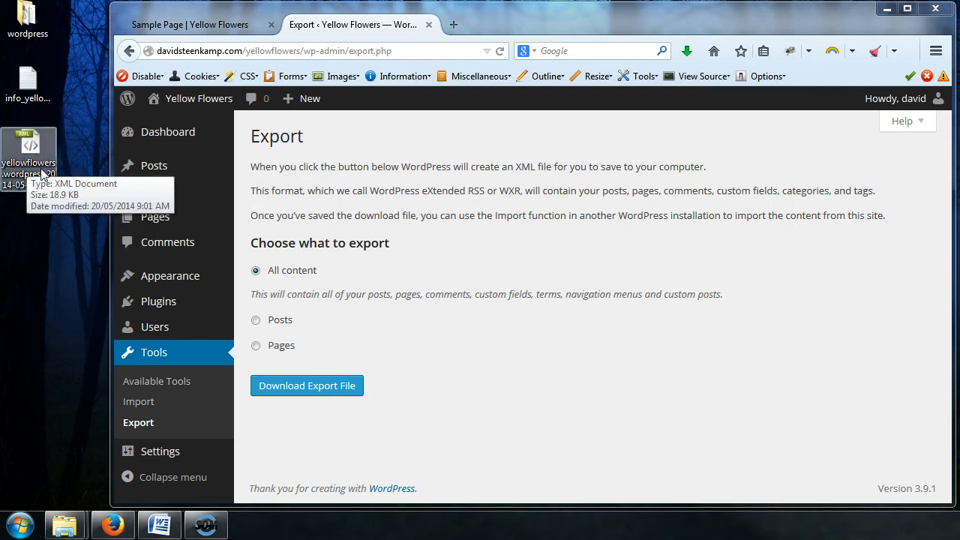
Examine the downloaded yellowflowers XML export file on the desktop
left_click(21, 185)
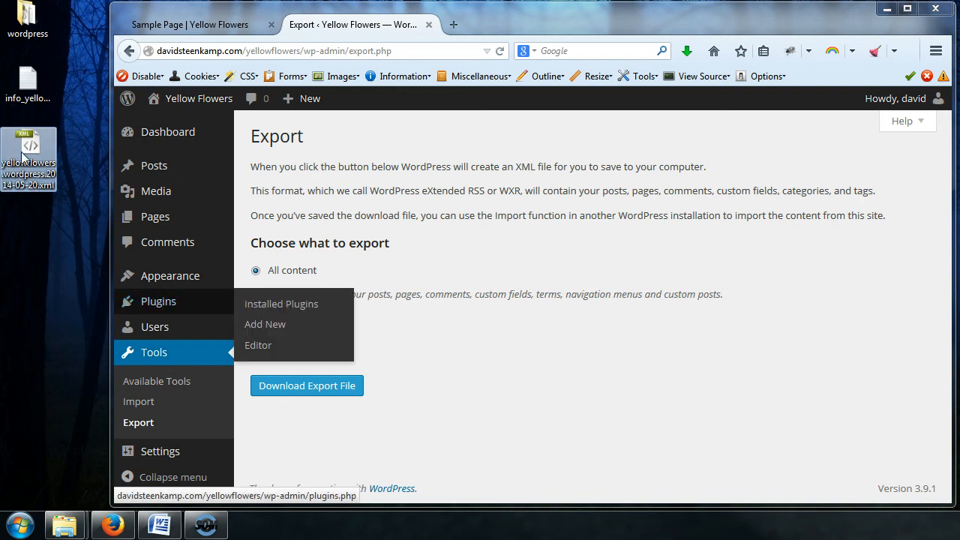
left_click(511, 401)
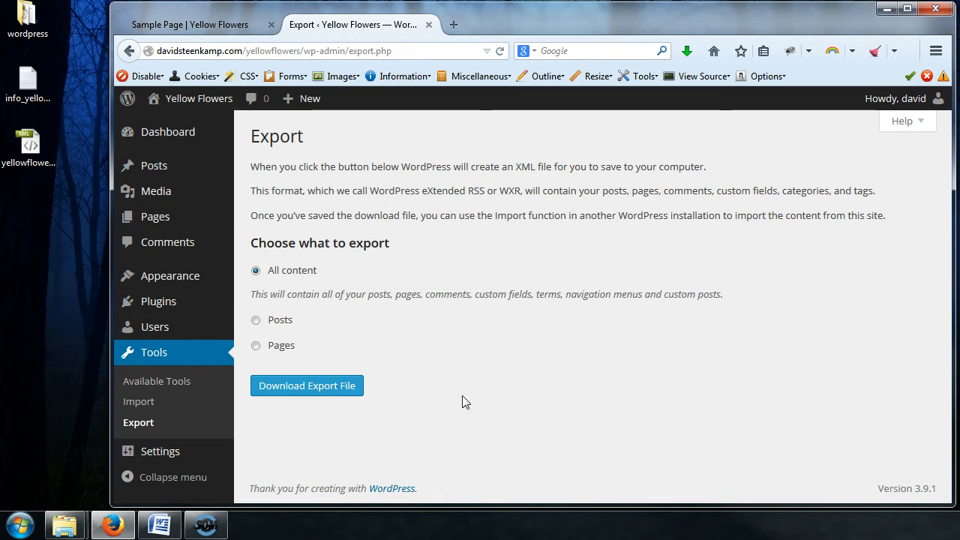
left_click(28, 146)
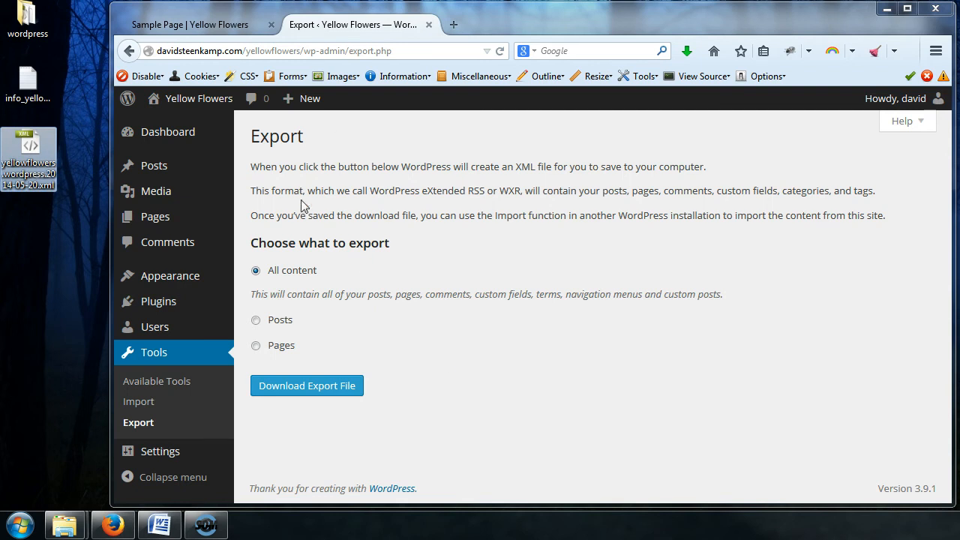
left_click(489, 412)
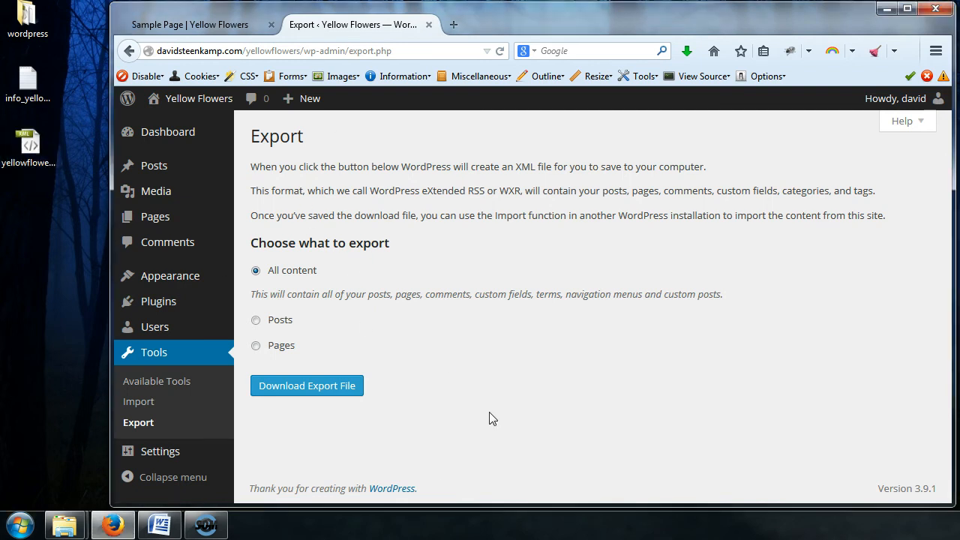
Install the WordPress Importer plugin from the Import page, then activate it and run the importer
left_click(145, 412)
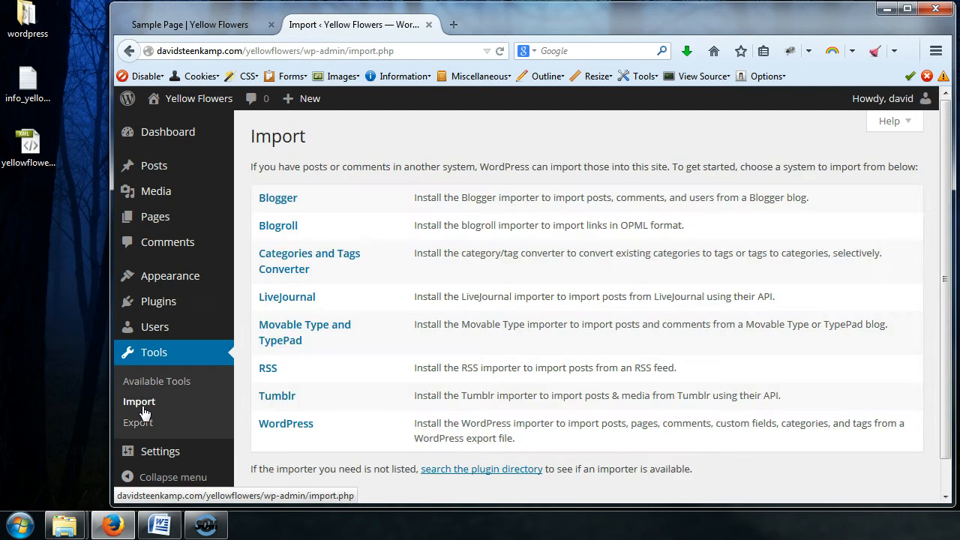
left_click(304, 426)
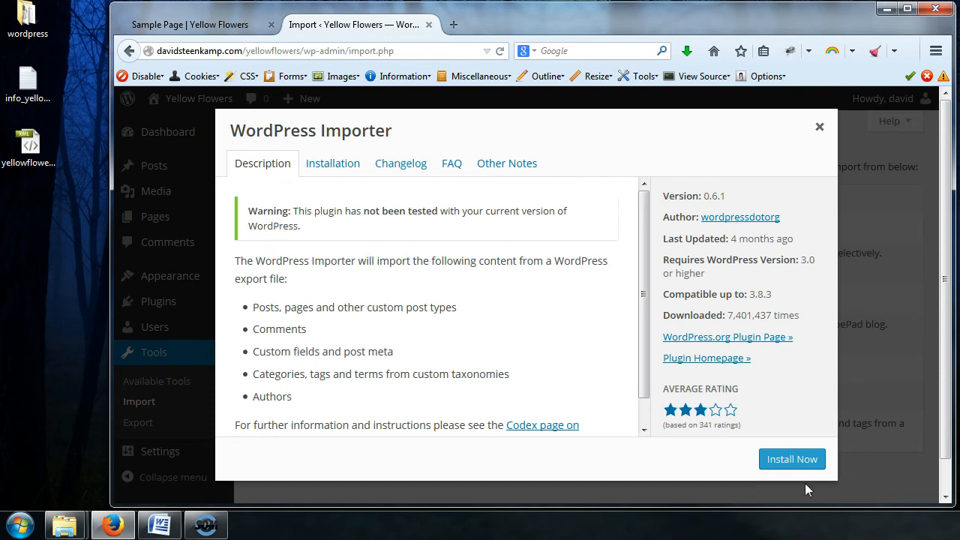
left_click_drag(637, 242, 639, 294)
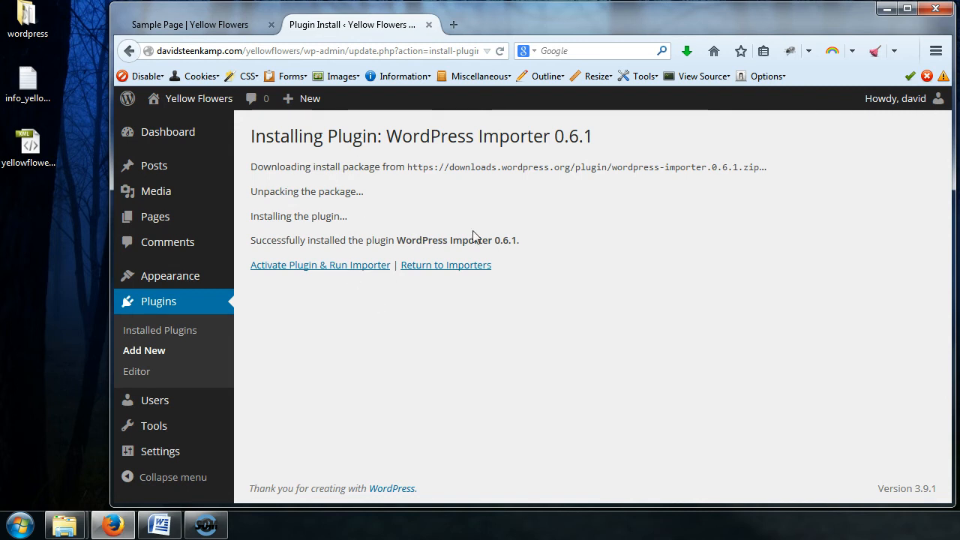
left_click(337, 270)
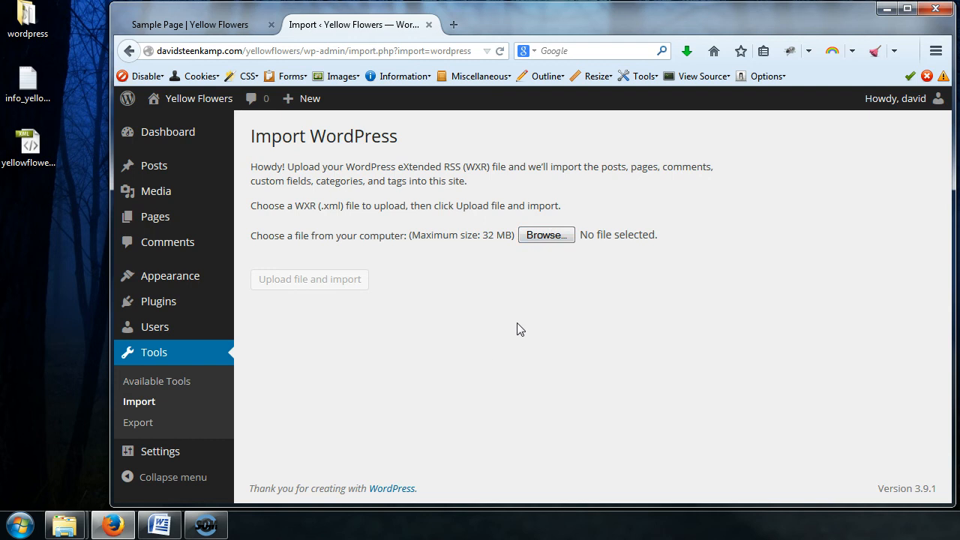
Choose yellowflowers.wordpress.2014-05-20.xml from the desktop as the file to upload
left_click(544, 237)
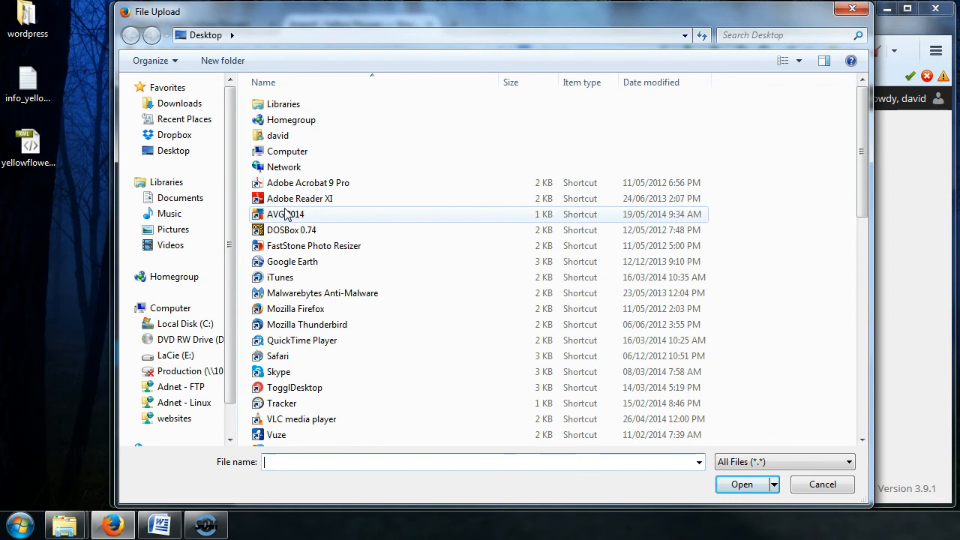
left_click(179, 156)
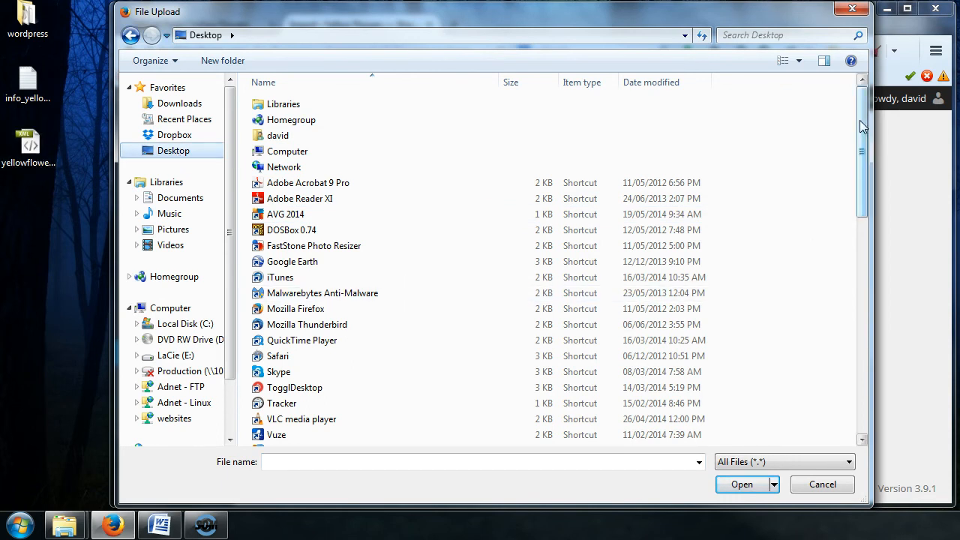
left_click_drag(863, 126, 861, 334)
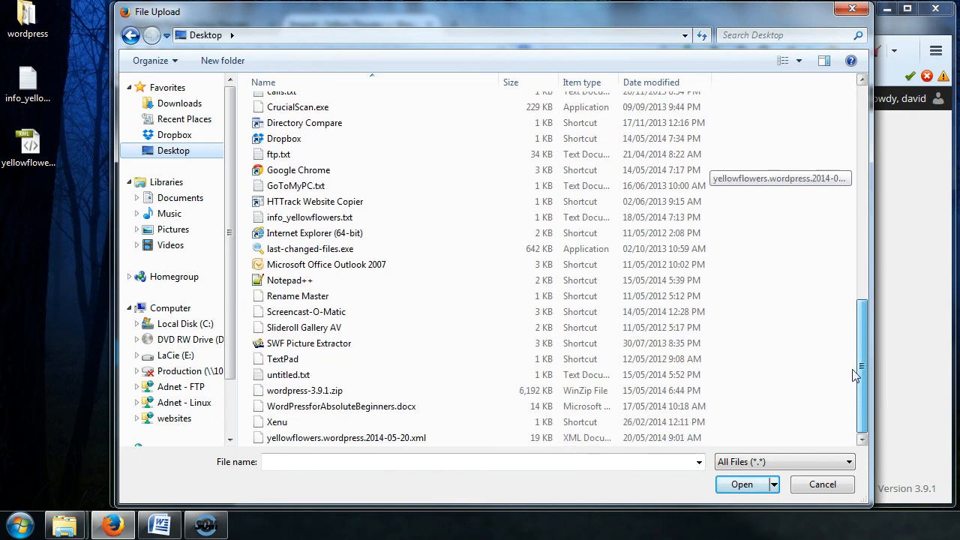
left_click(342, 439)
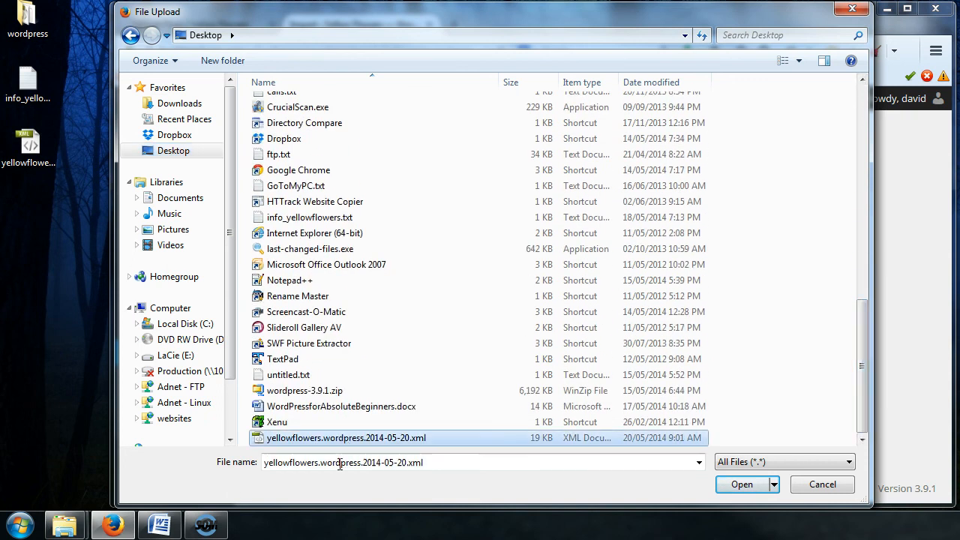
left_click(742, 485)
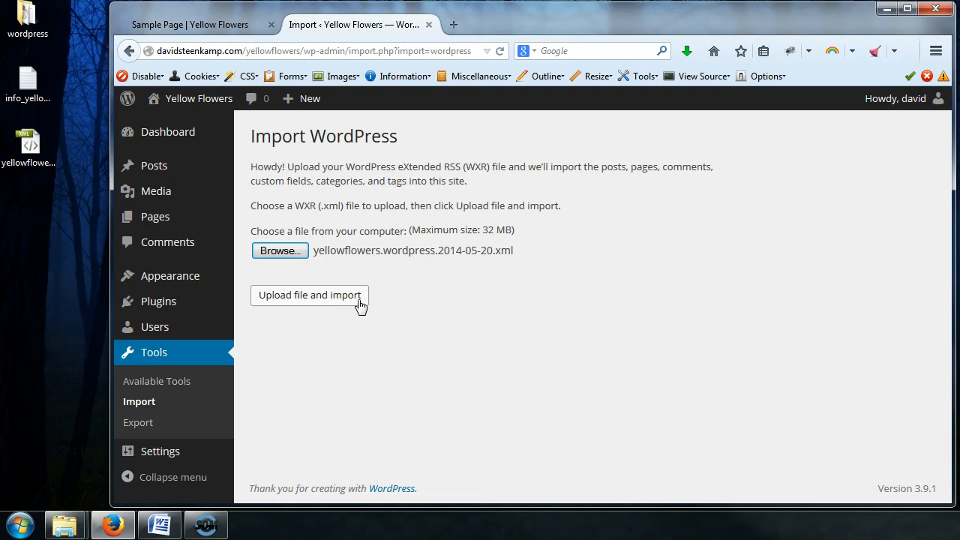
Compare the chosen upload file with the XML file on the desktop
left_click(19, 184)
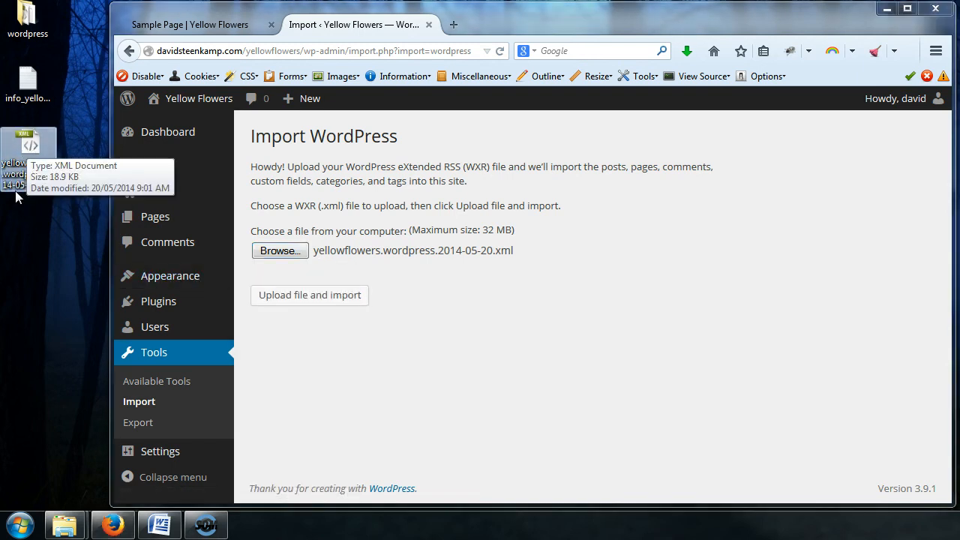
left_click(465, 323)
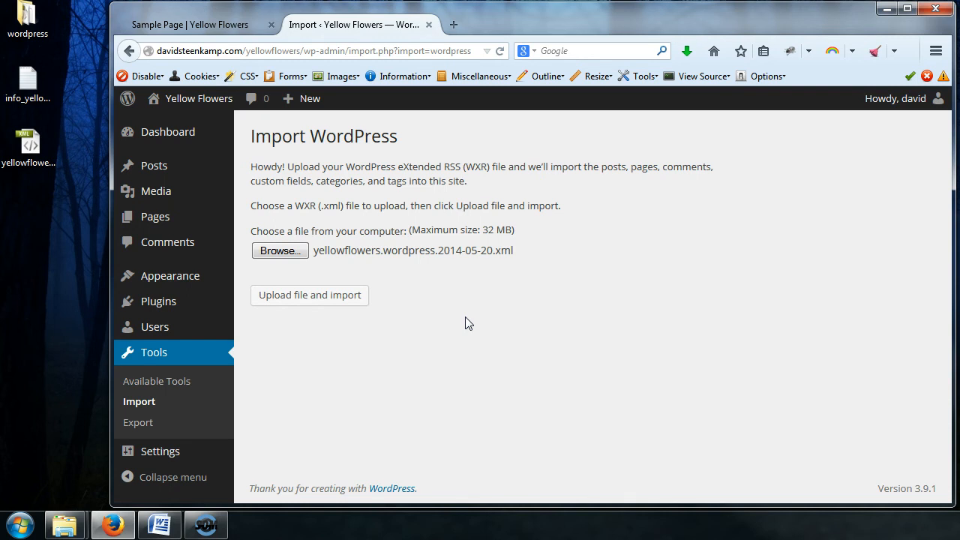
mouse_move(196, 451)
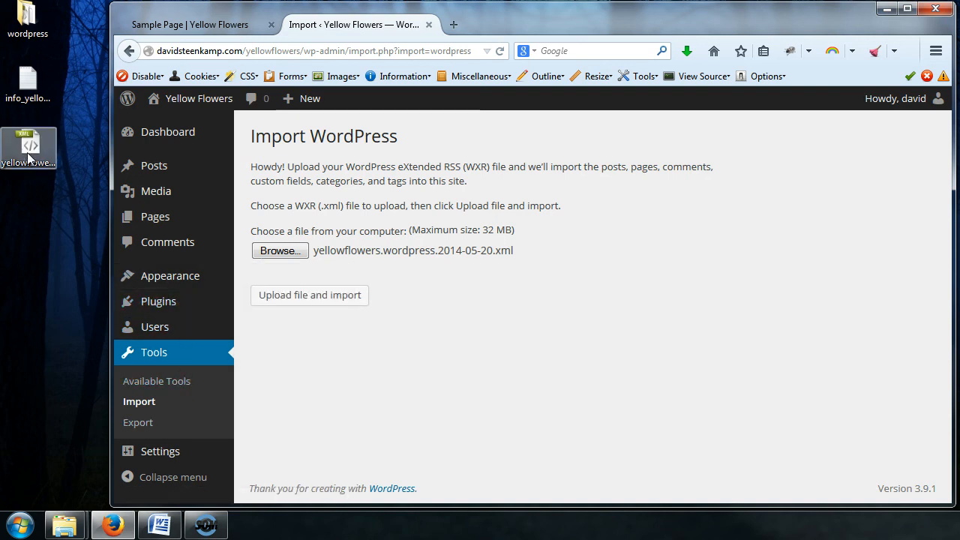
left_click(22, 161)
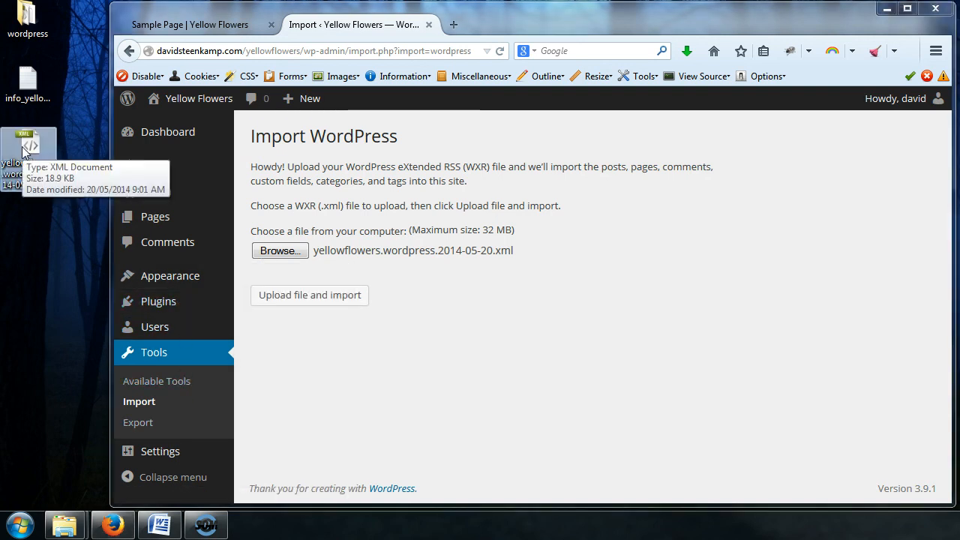
mouse_move(178, 167)
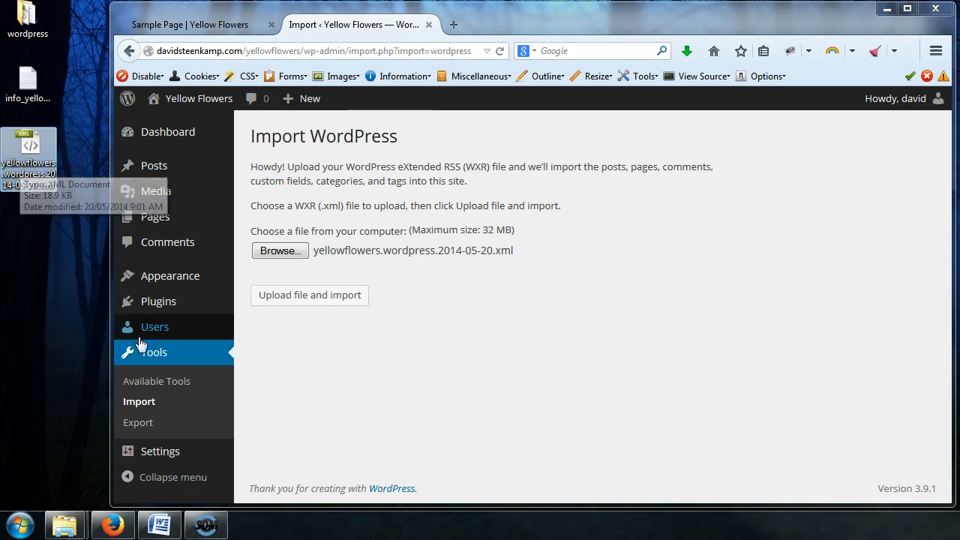
mouse_move(140, 455)
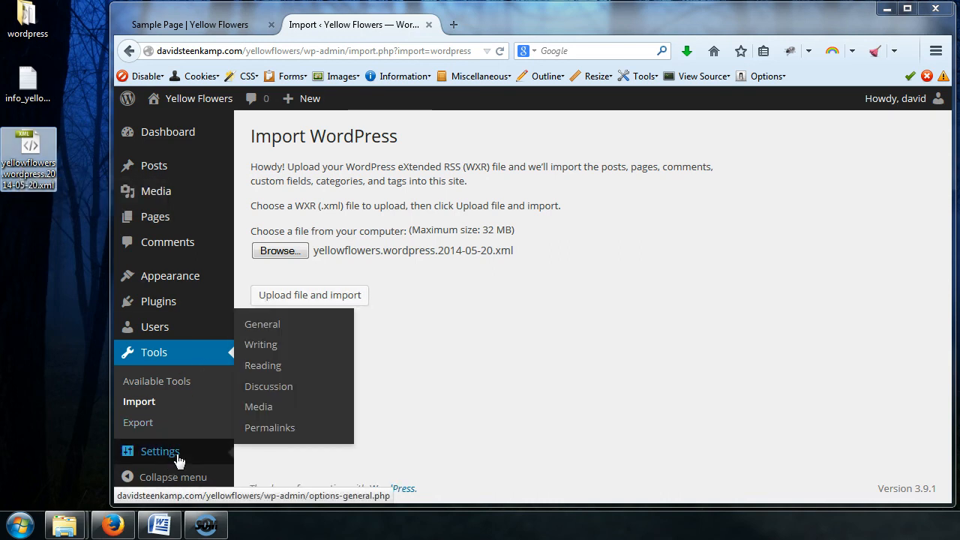
left_click(268, 429)
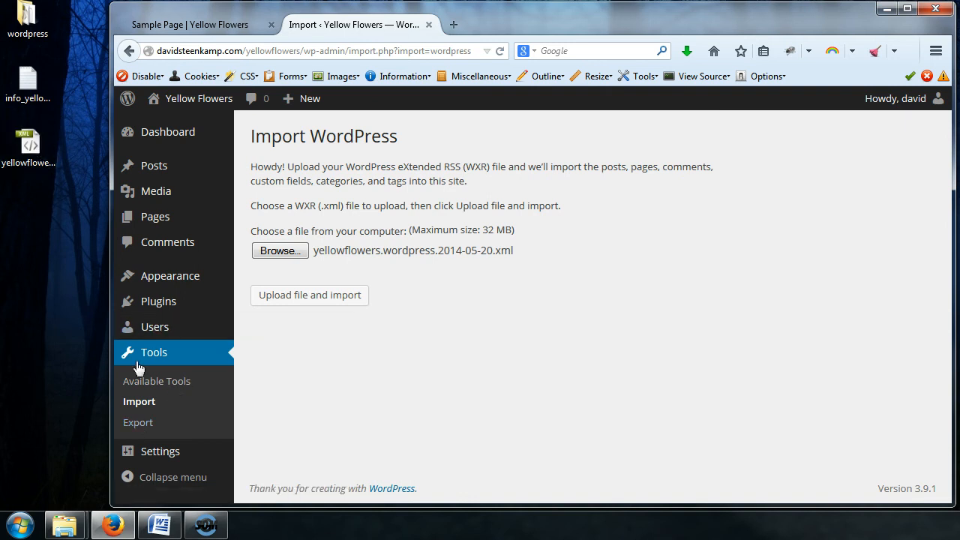
Open the Export page, select Posts and review its category, author, date and status filters
left_click(152, 425)
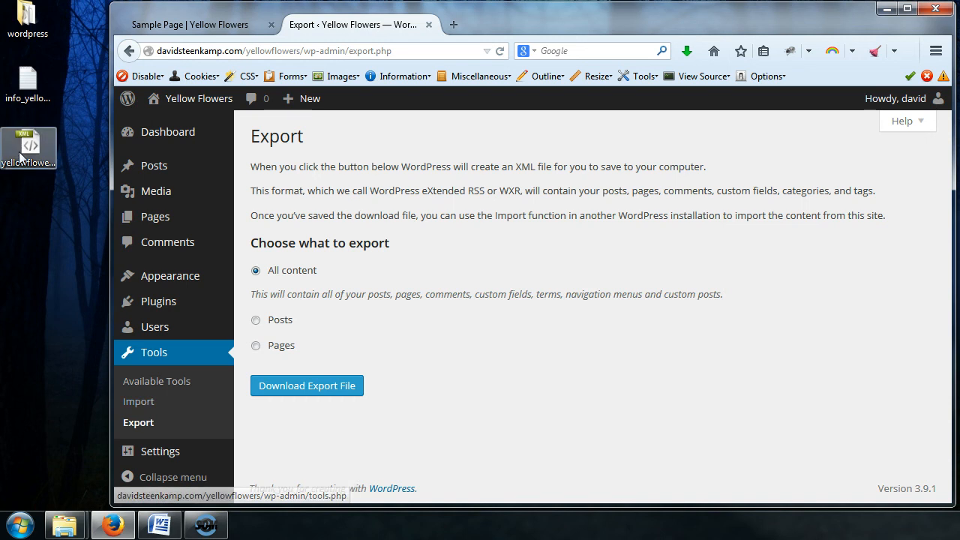
left_click(255, 323)
scroll(541, 338, "down", 2)
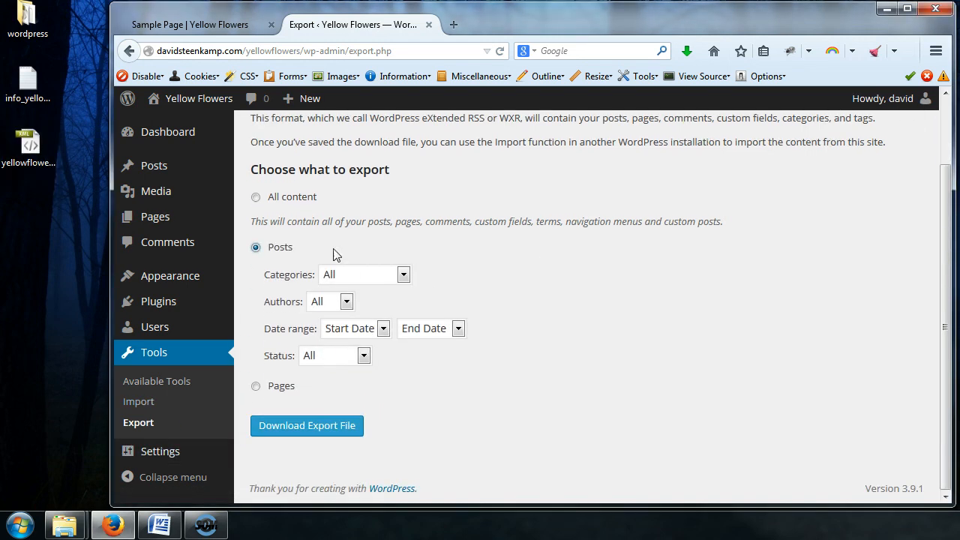
left_click(403, 276)
left_click(404, 279)
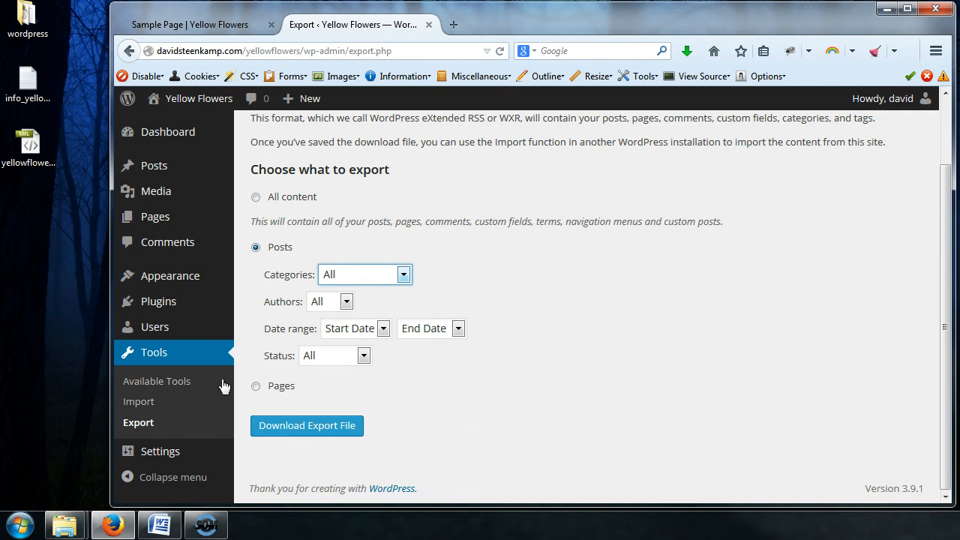
Select Pages as the export content and review the Authors filter options
left_click(256, 386)
scroll(558, 326, "down", 1)
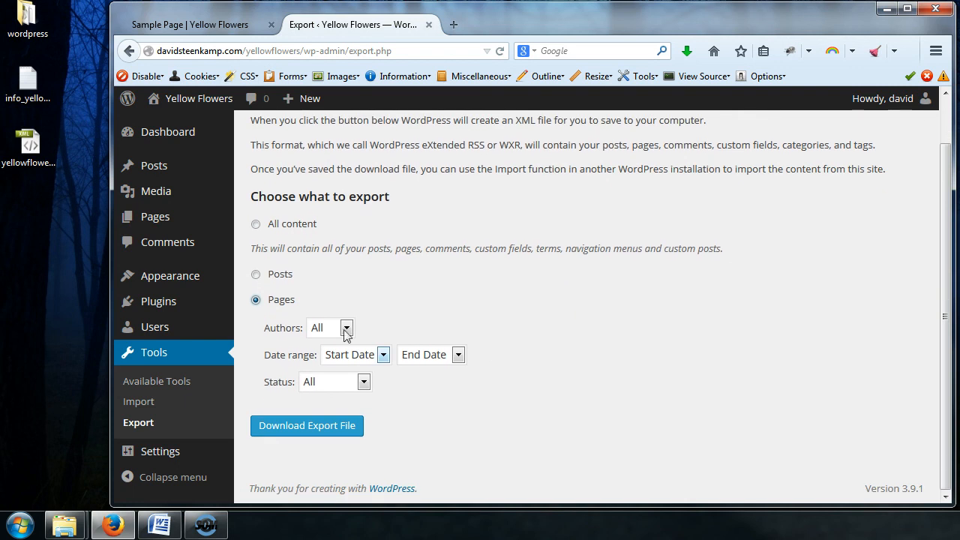
left_click(346, 327)
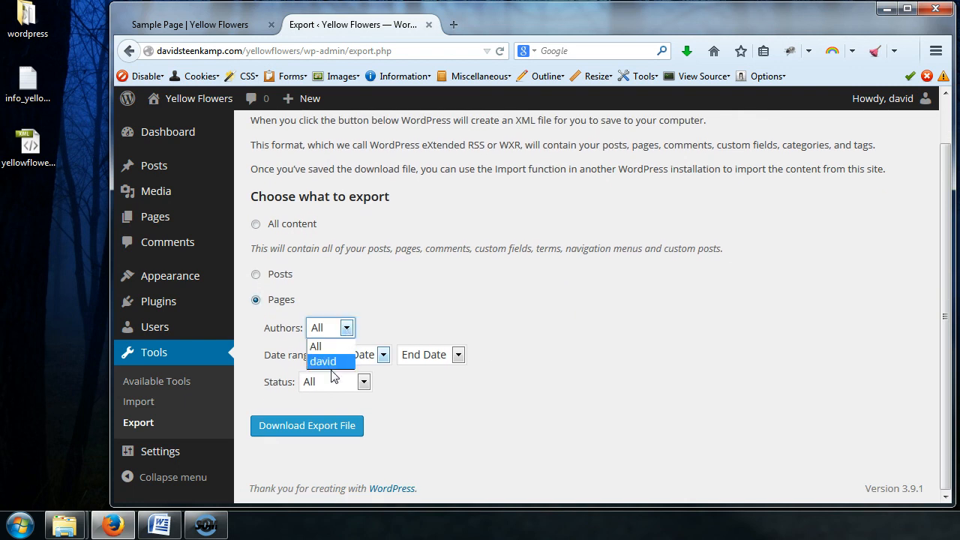
left_click(343, 329)
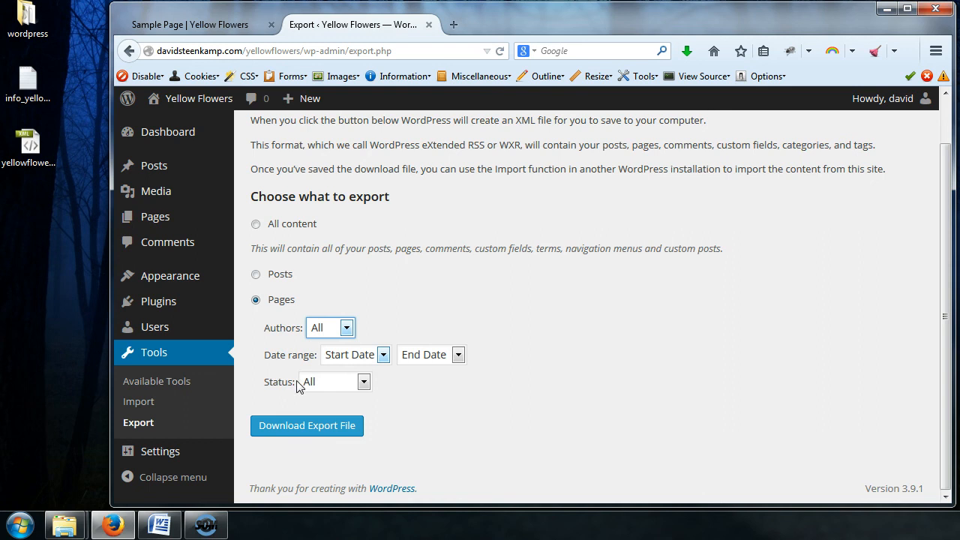
Review the Status filter options for pages, then switch the export selection back to All content
left_click(363, 384)
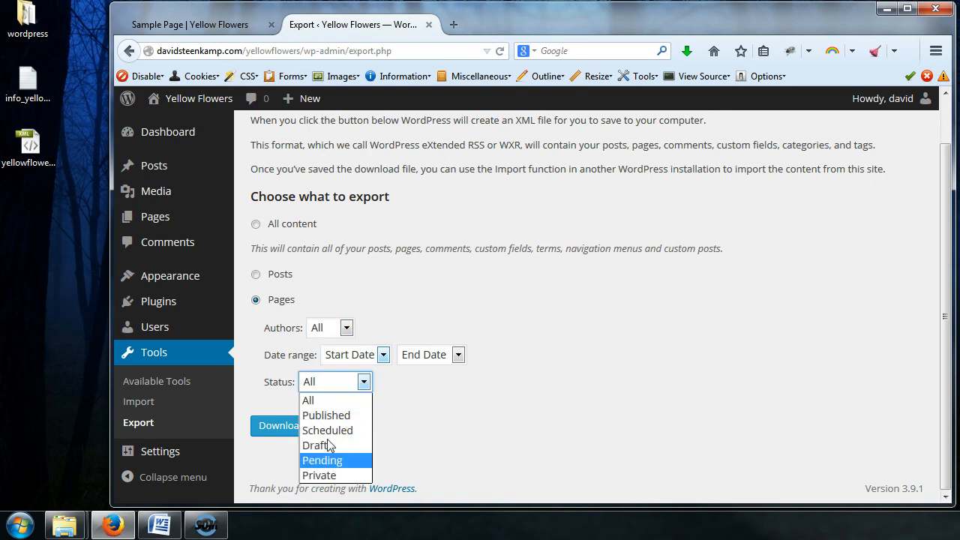
left_click(417, 432)
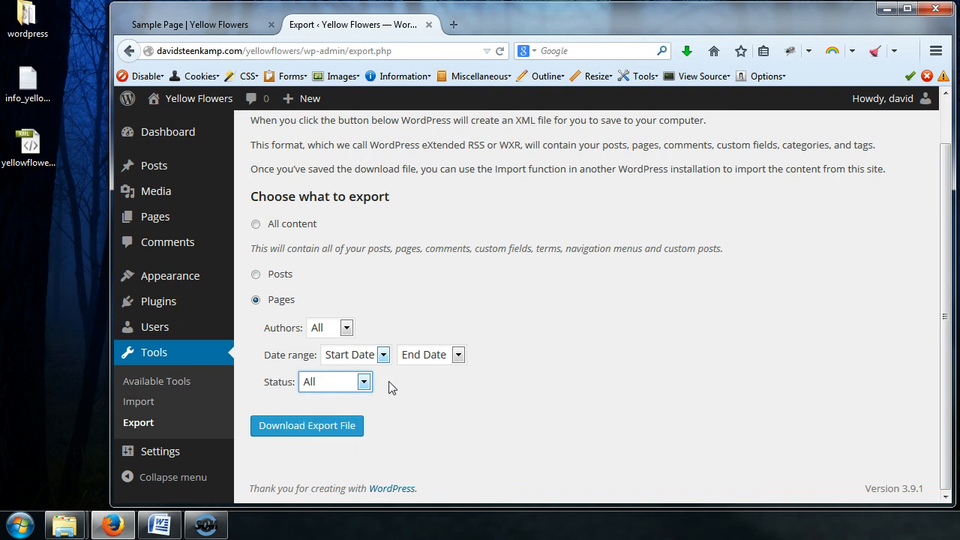
left_click(255, 226)
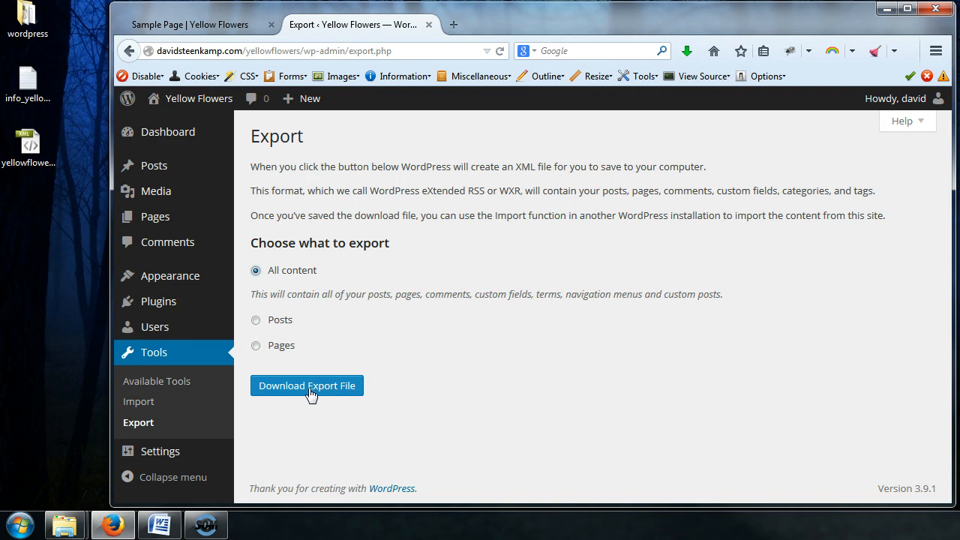
Open the Import tools page and choose the WordPress importer
left_click(141, 402)
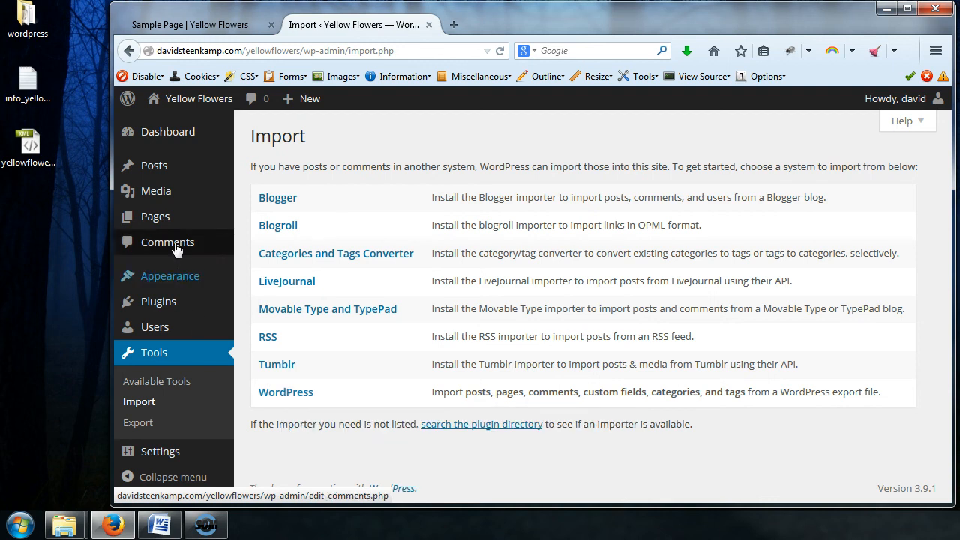
mouse_move(181, 167)
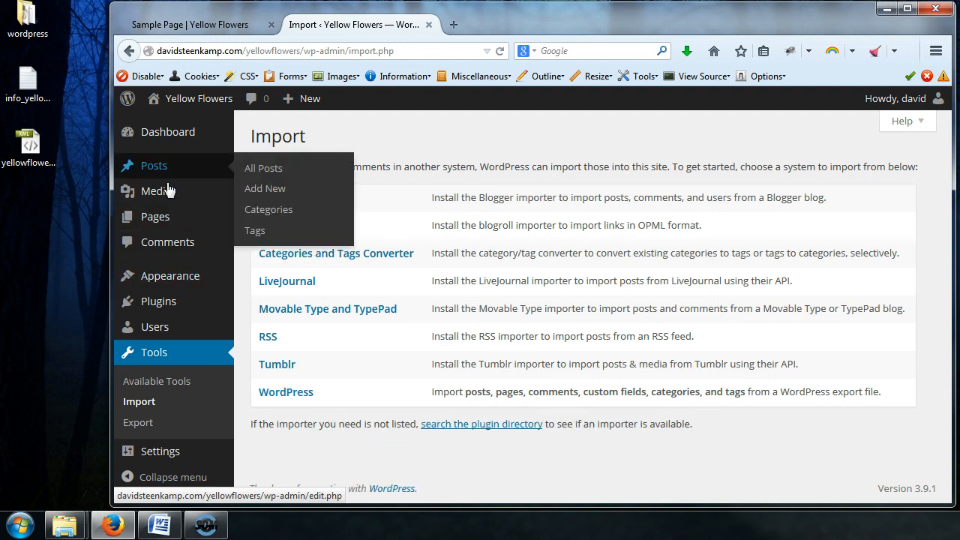
mouse_move(171, 188)
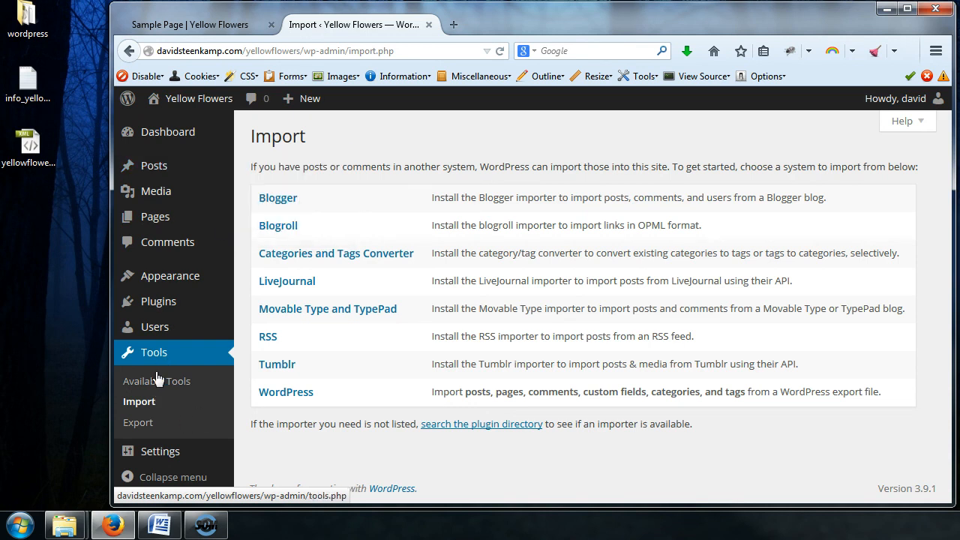
left_click(286, 395)
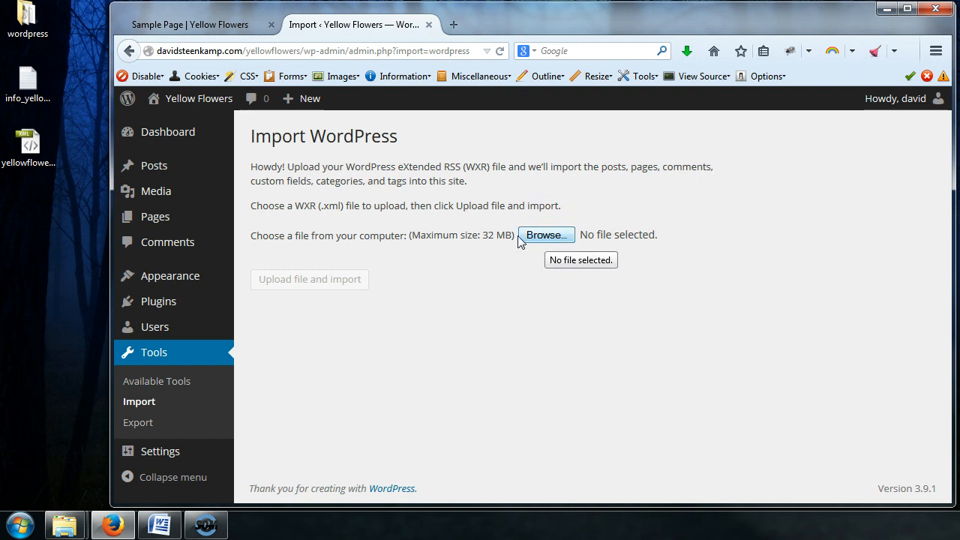
Rename the desktop folder "wordpress" to sky
left_click(31, 37)
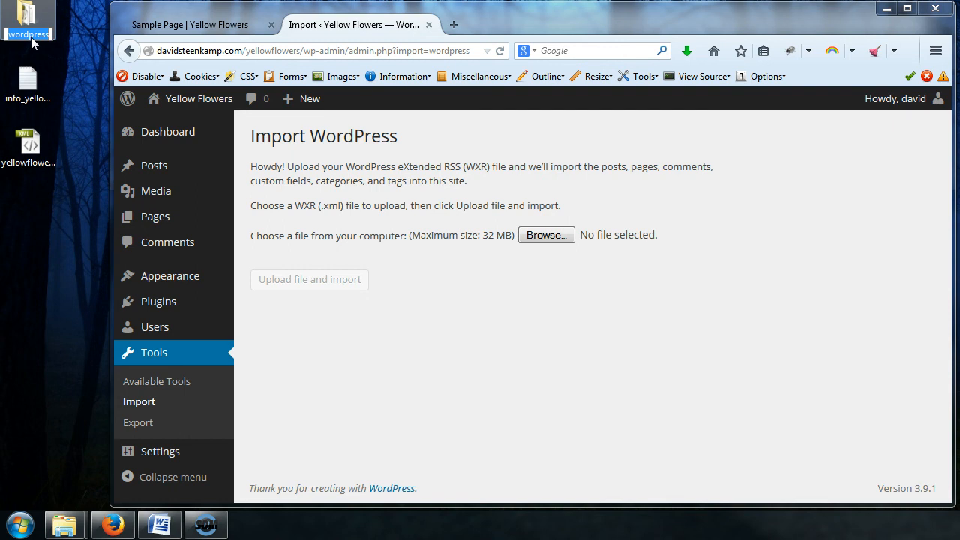
type("sky")
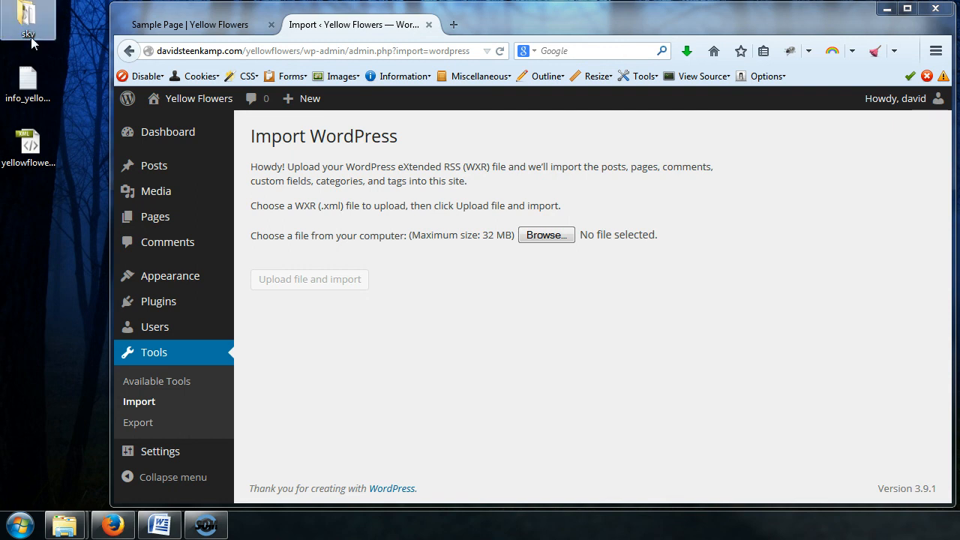
Open the sky folder and browse into wp-content, themes and the twentyfourteen theme folder
double_click(32, 31)
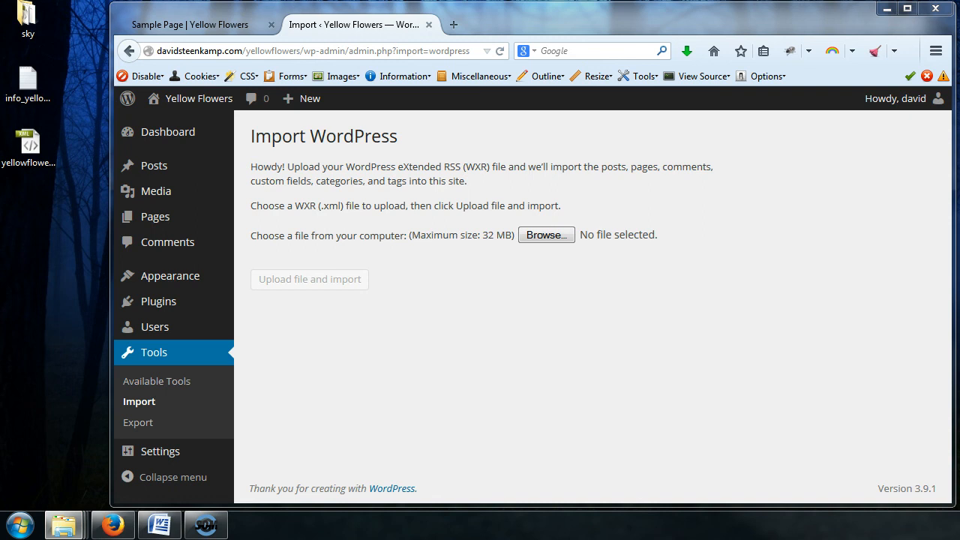
left_click_drag(959, 57, 470, 36)
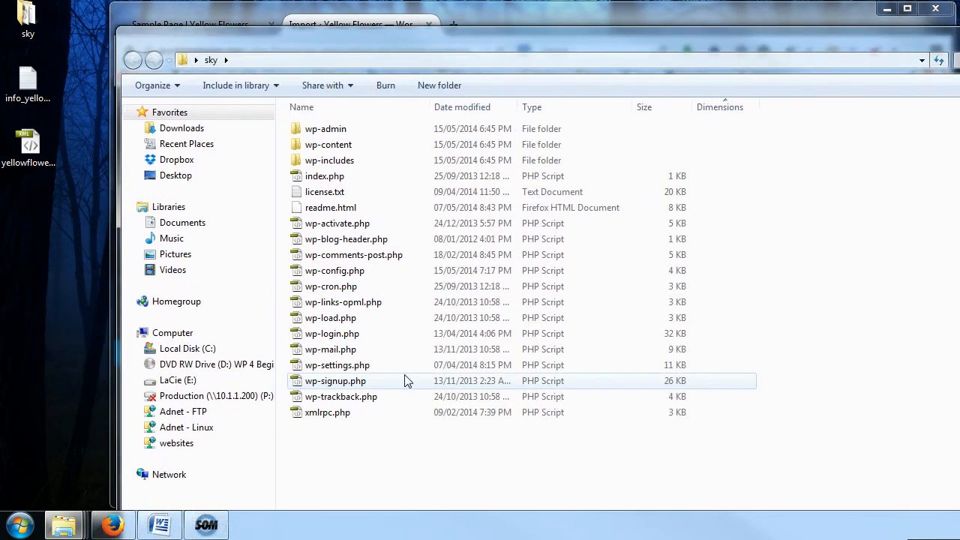
double_click(323, 146)
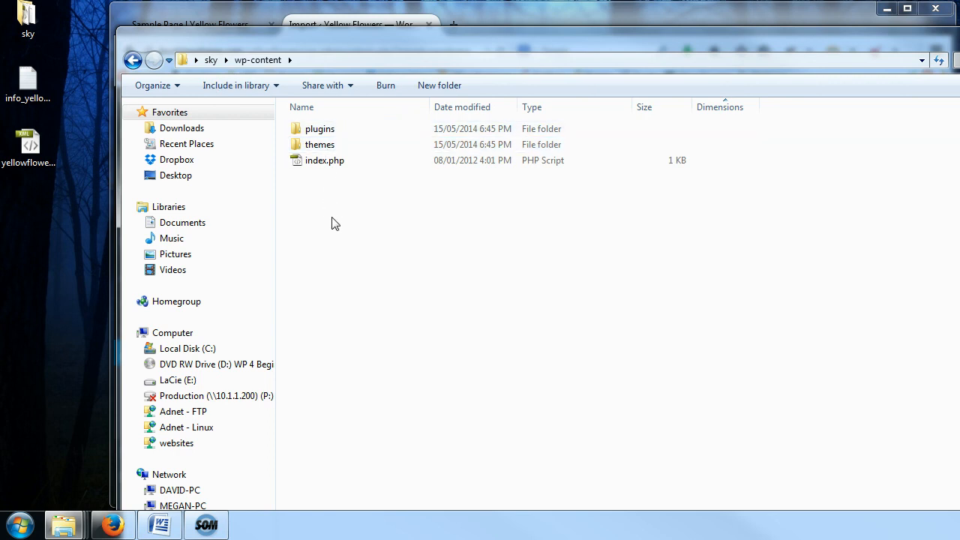
double_click(334, 145)
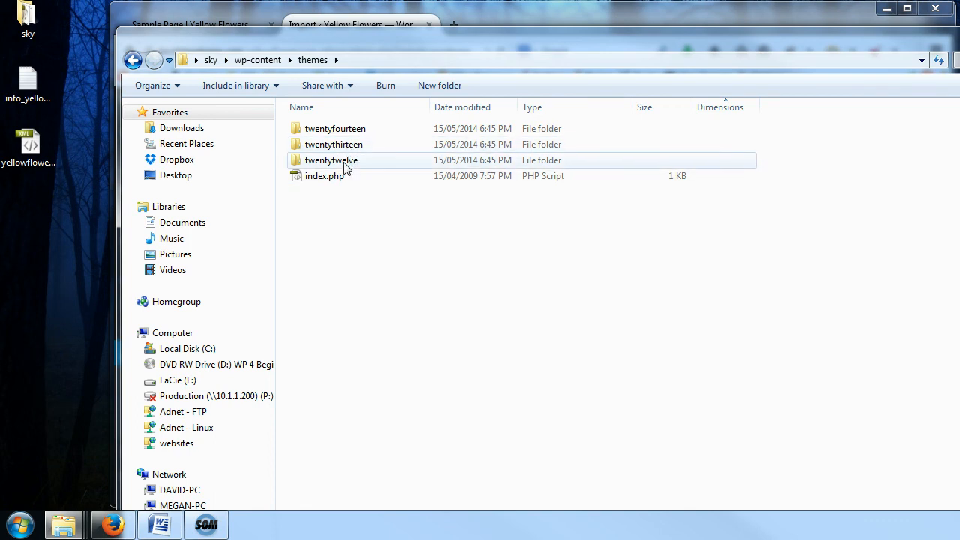
left_click(349, 132)
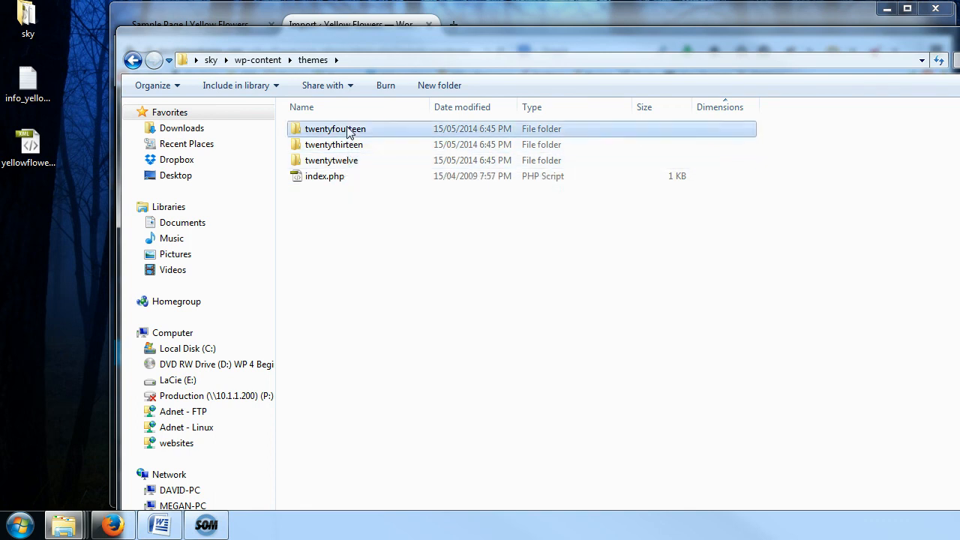
double_click(349, 130)
scroll(450, 252, "down", 2)
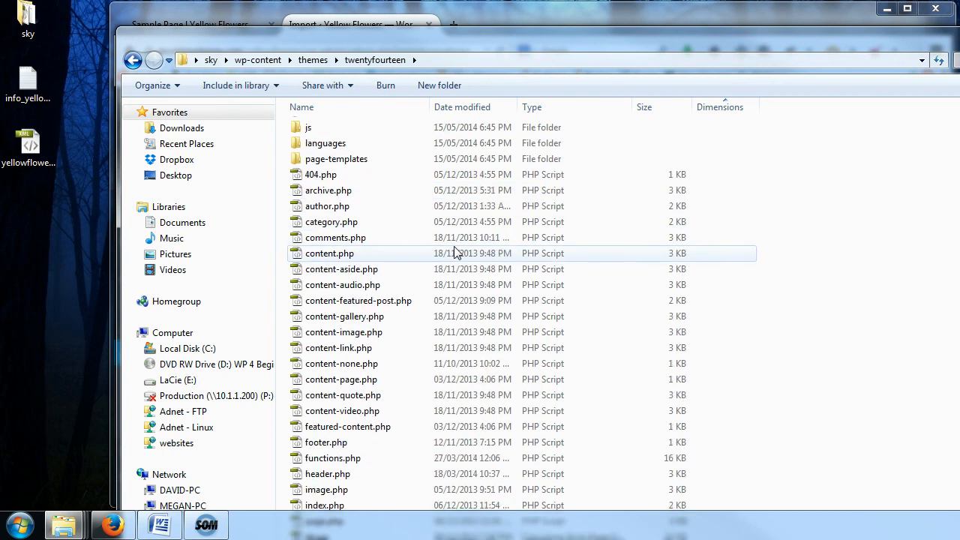
scroll(455, 252, "down", 1)
left_click_drag(530, 42, 530, 17)
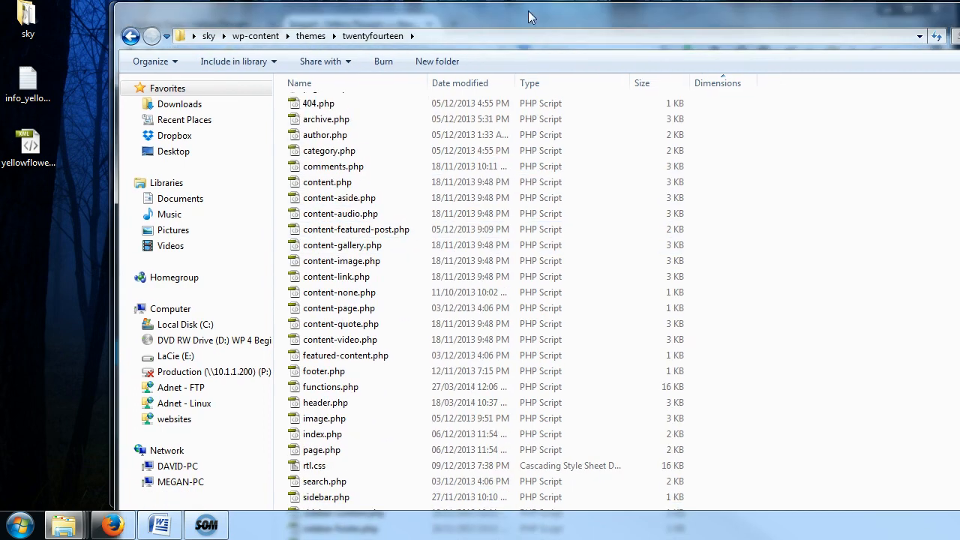
Sort the twentyfourteen theme files by type, look through them, and close the folder window
key("alt+Tab")
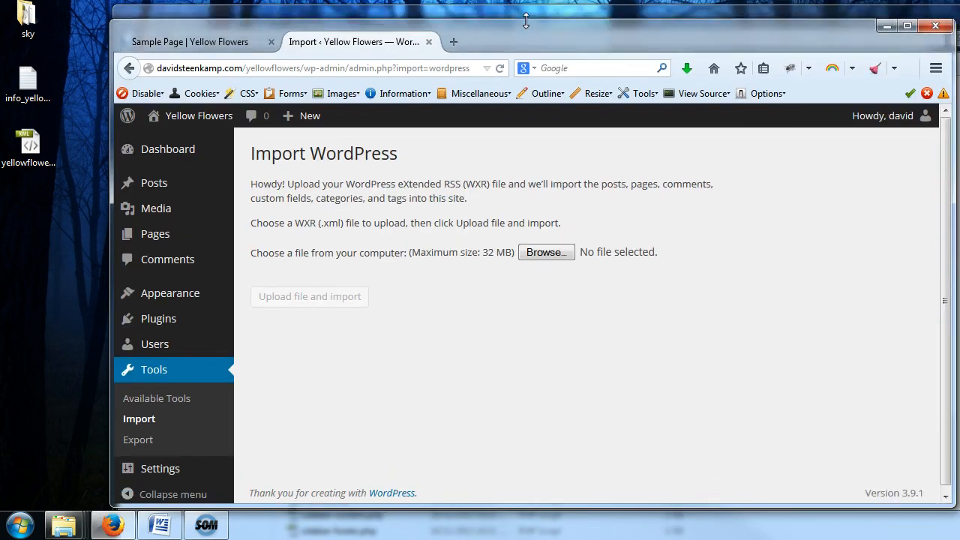
left_click(526, 9)
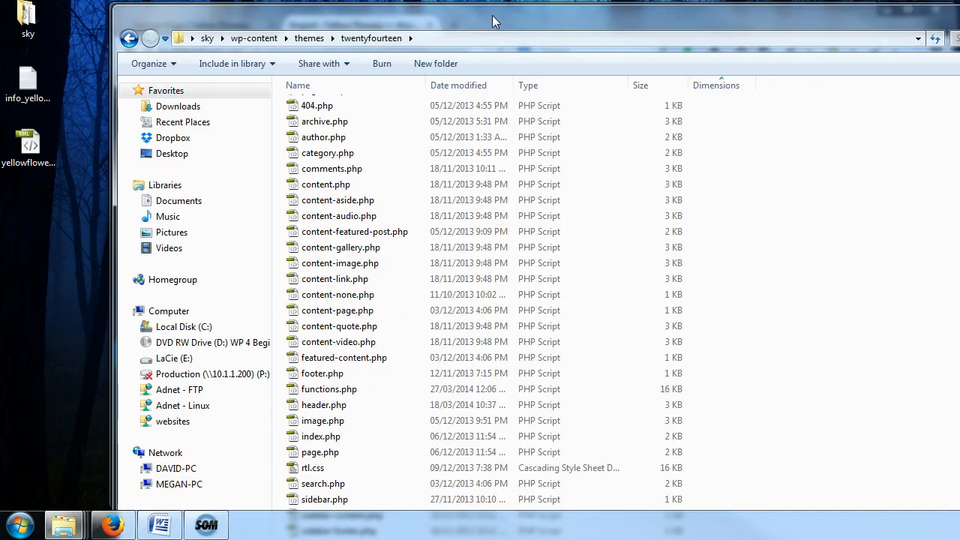
mouse_move(494, 21)
left_mouse_down()
mouse_move(496, 73)
mouse_move(500, 16)
mouse_move(503, 134)
mouse_move(500, 27)
left_mouse_up()
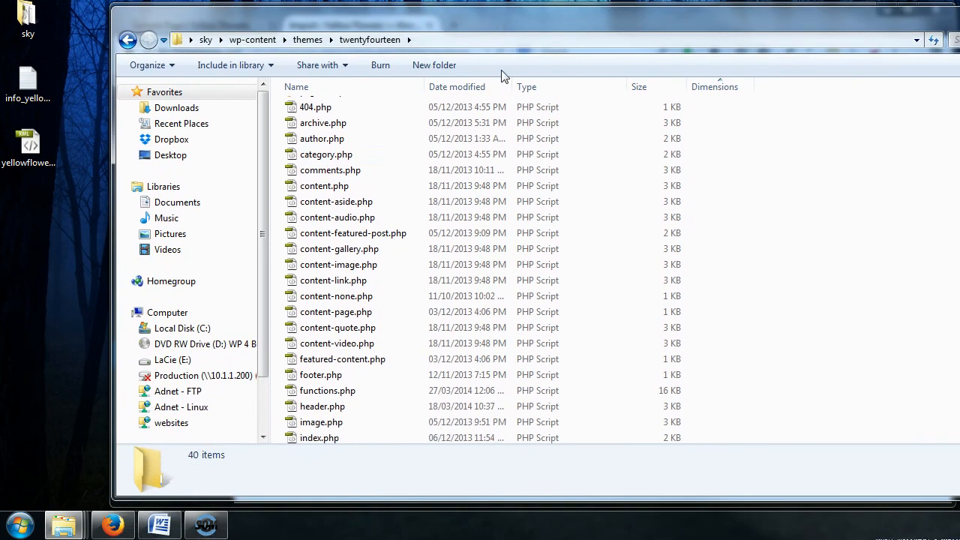
left_click(548, 87)
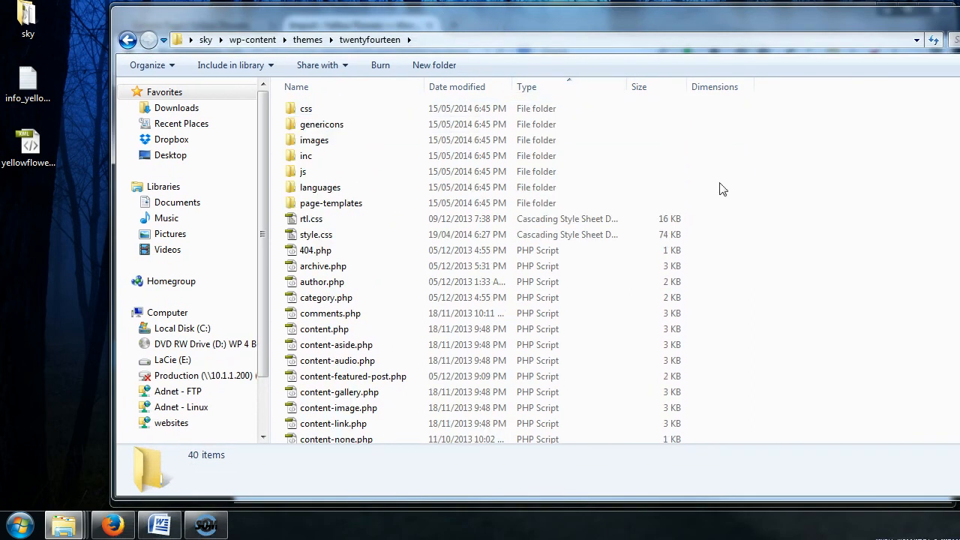
left_click_drag(959, 146, 898, 79)
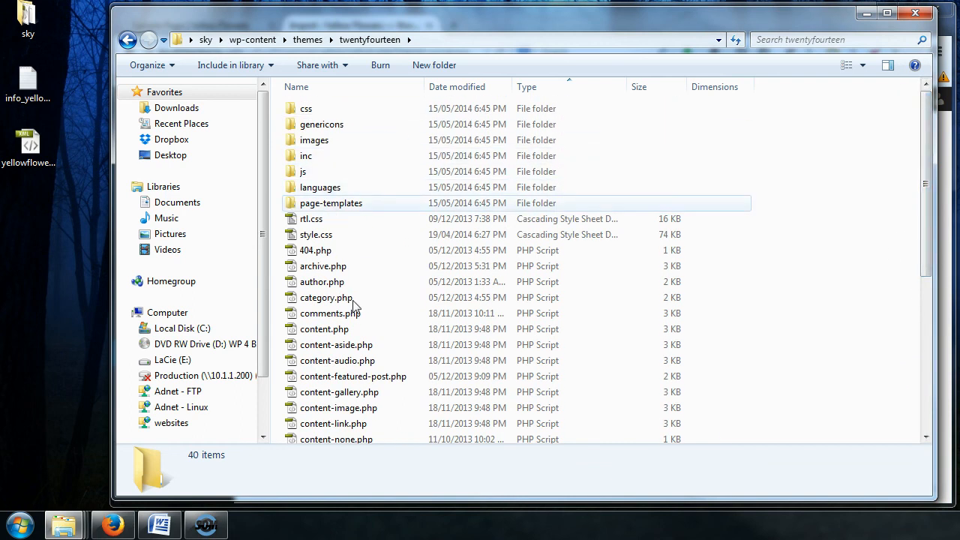
left_click(343, 361)
scroll(396, 335, "down", 6)
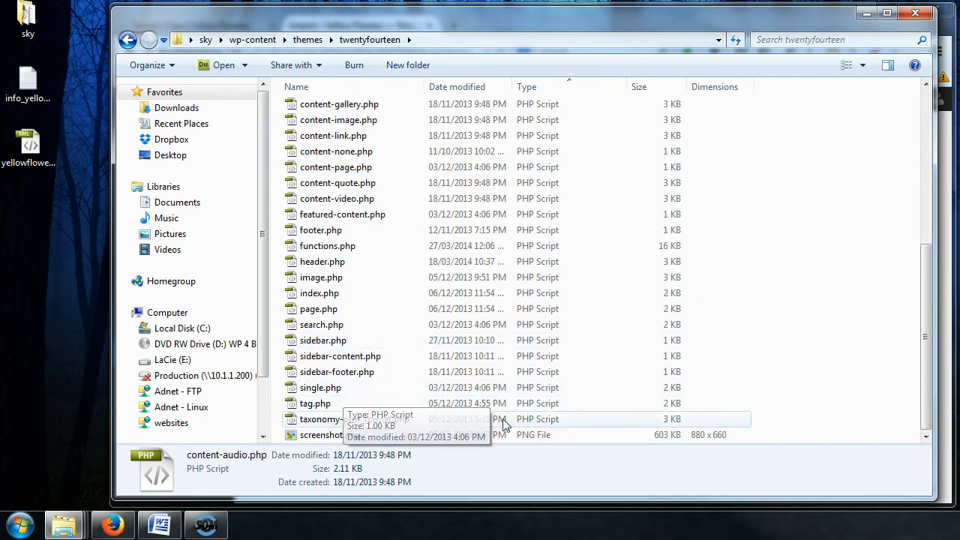
left_click(345, 342)
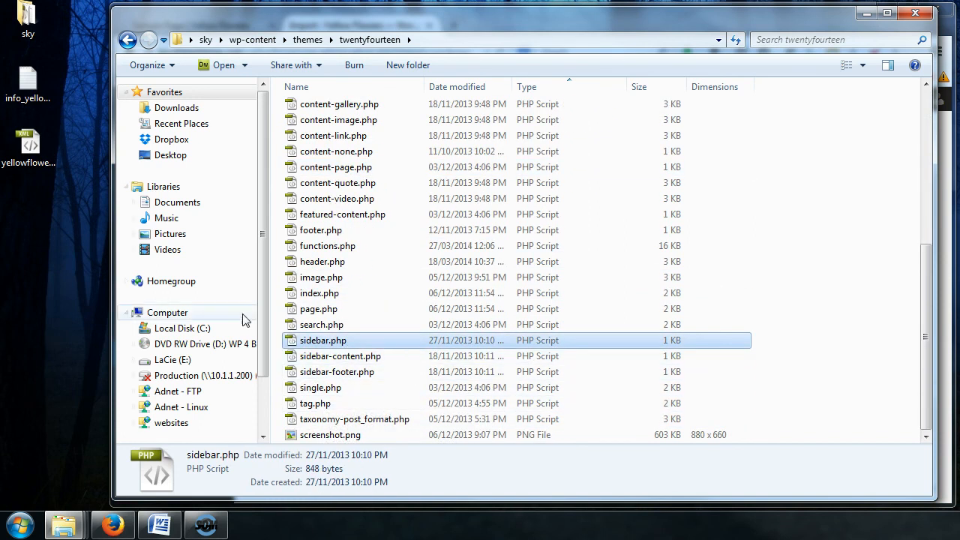
left_click_drag(424, 19, 487, 497)
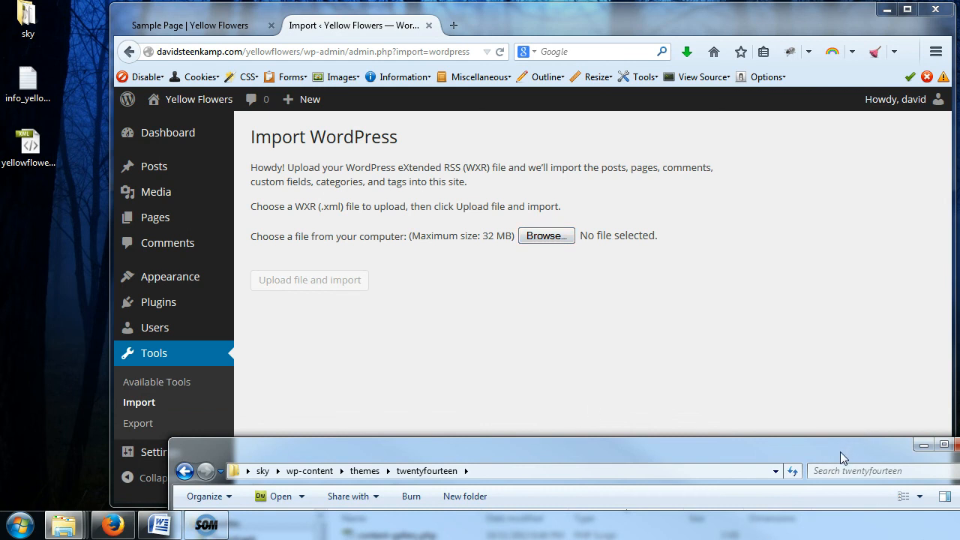
left_click_drag(841, 455, 726, 113)
left_click_drag(932, 411, 932, 258)
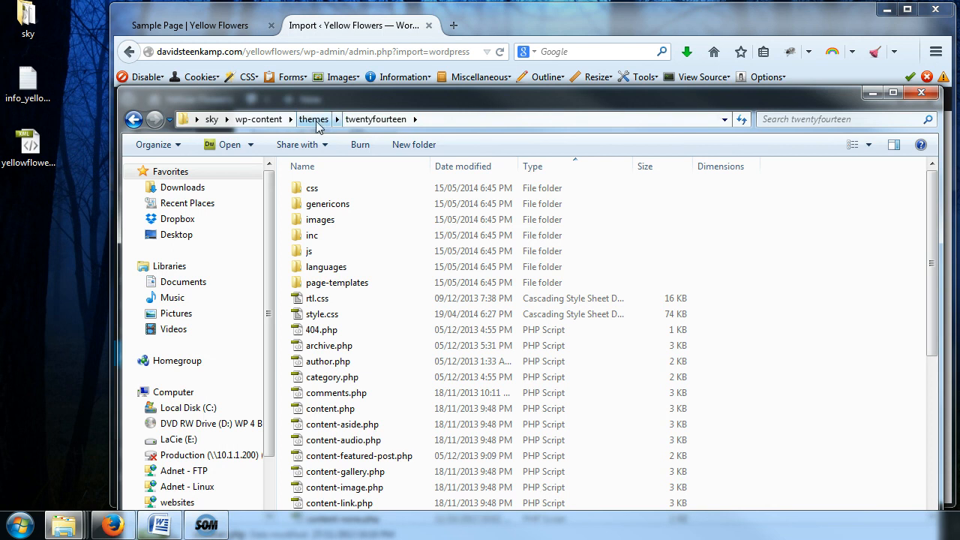
left_click(371, 285)
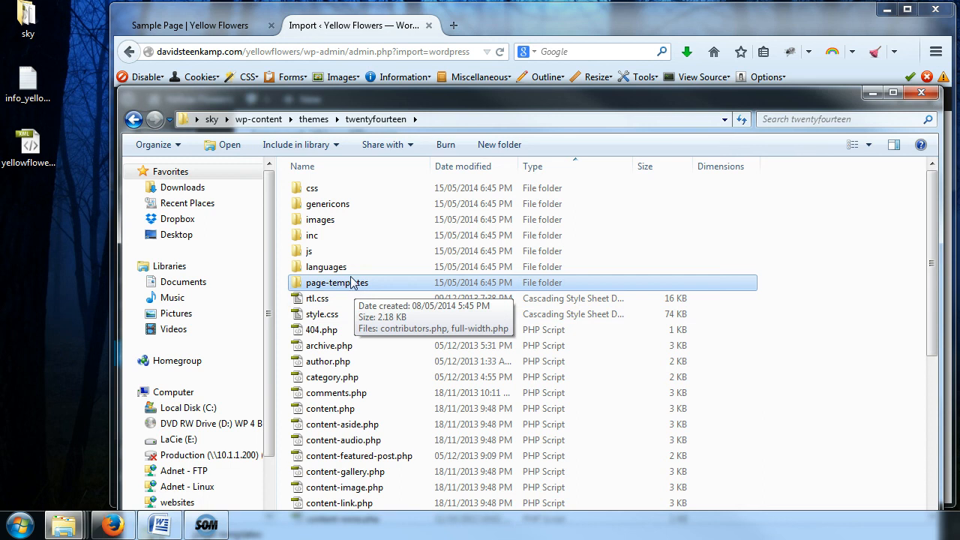
left_click(922, 94)
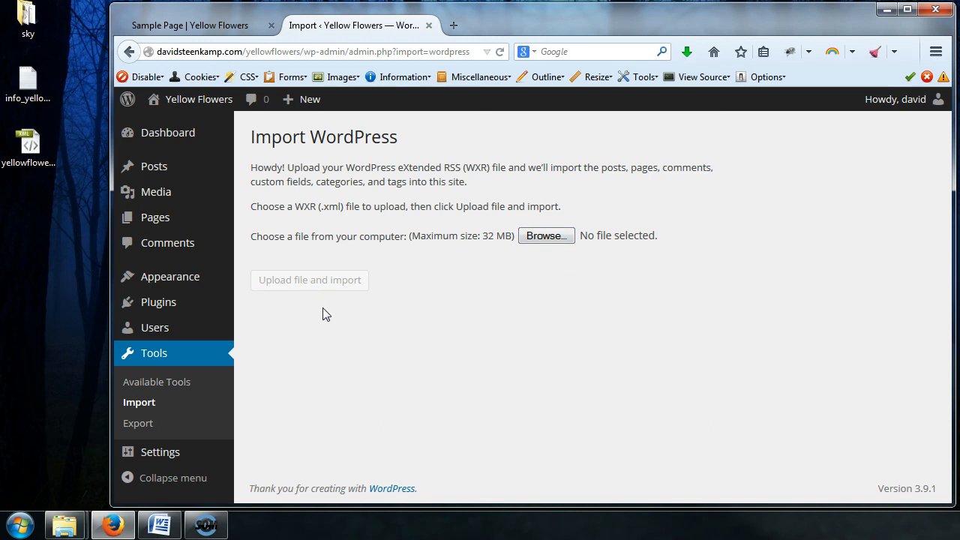
View the site's front page in the first tab, then return to the Import WordPress tab
left_click(197, 27)
left_click(184, 145)
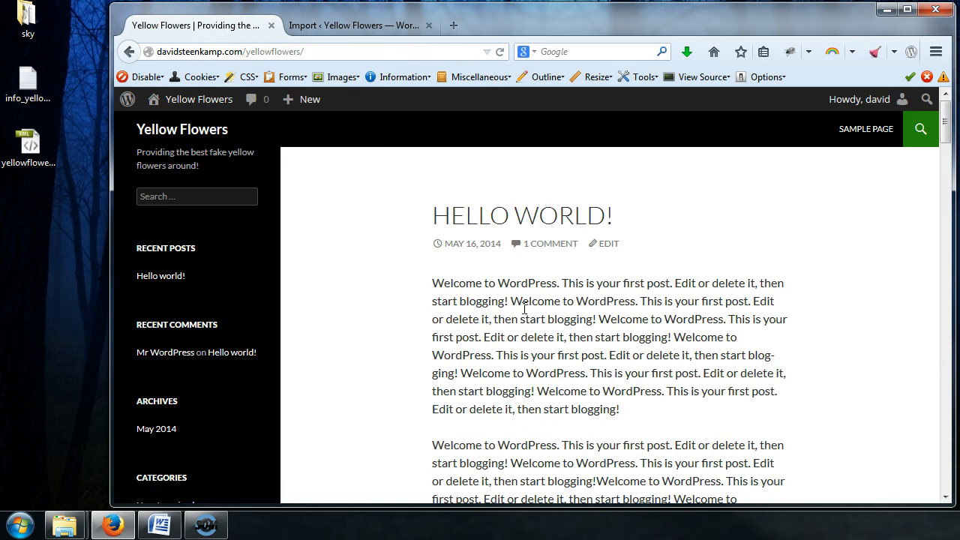
left_click(348, 28)
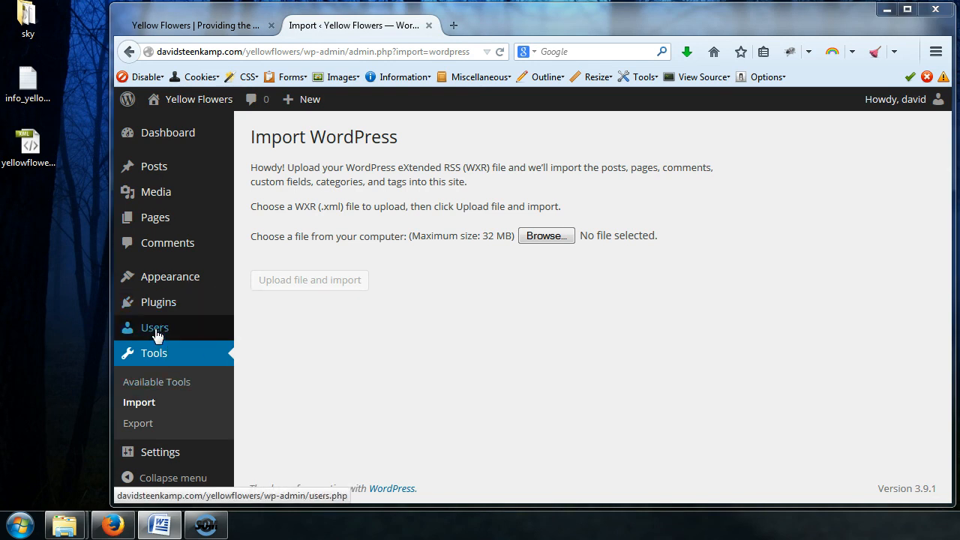
mouse_move(150, 328)
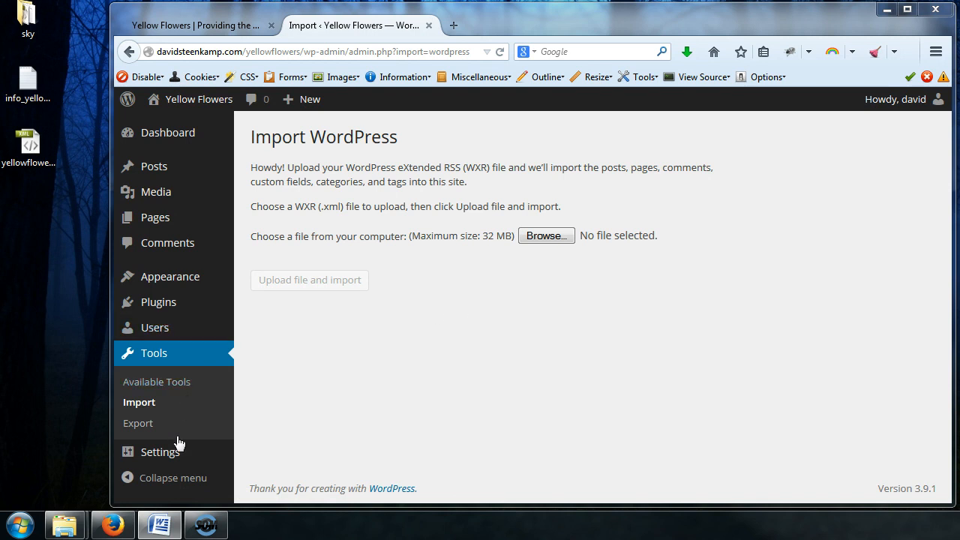
mouse_move(178, 341)
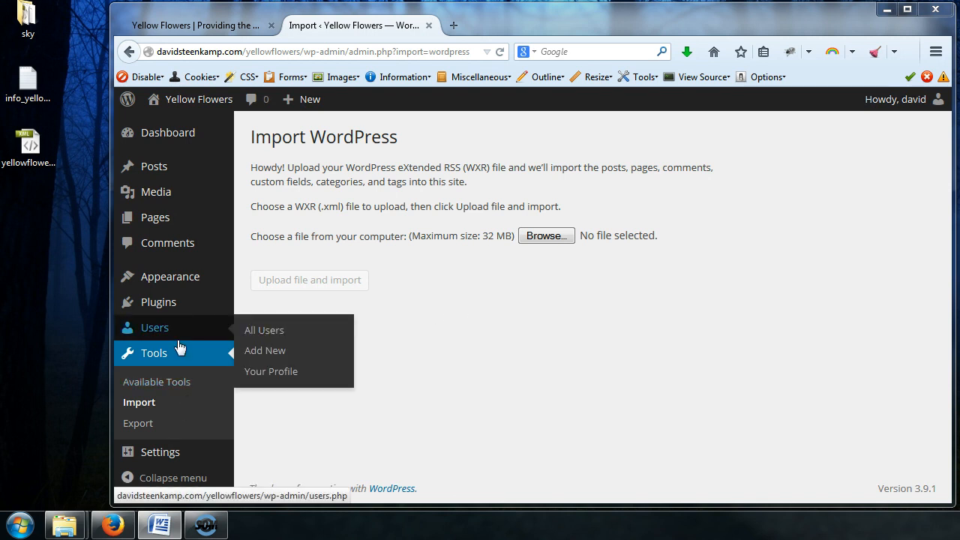